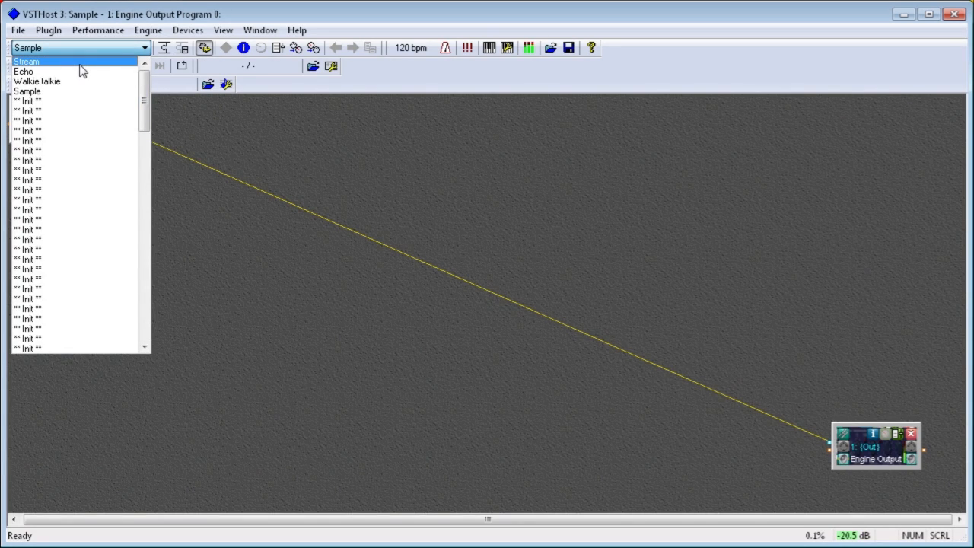
# Load the Stream performance in place of the Sample one
pyautogui.click(80, 62)
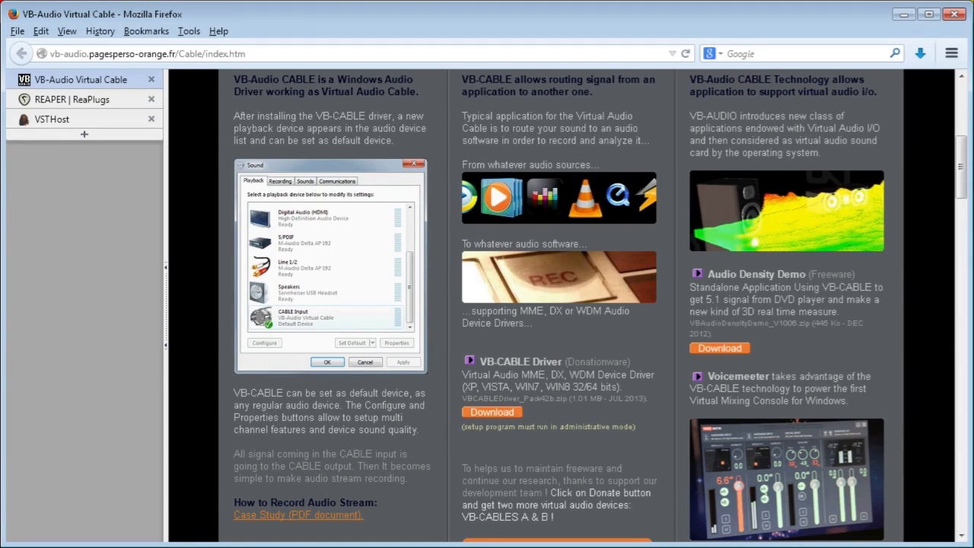
# Switch to Firefox and review the VB-Audio Virtual Cable page from the header to the VB-CABLE Driver download
pyautogui.scroll(8, 561, 305)
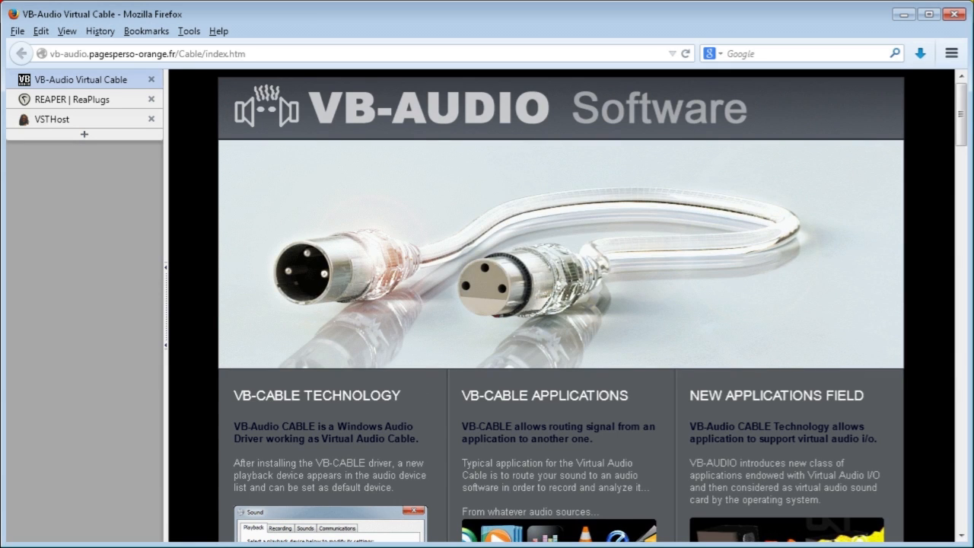
pyautogui.scroll(-6, 562, 305)
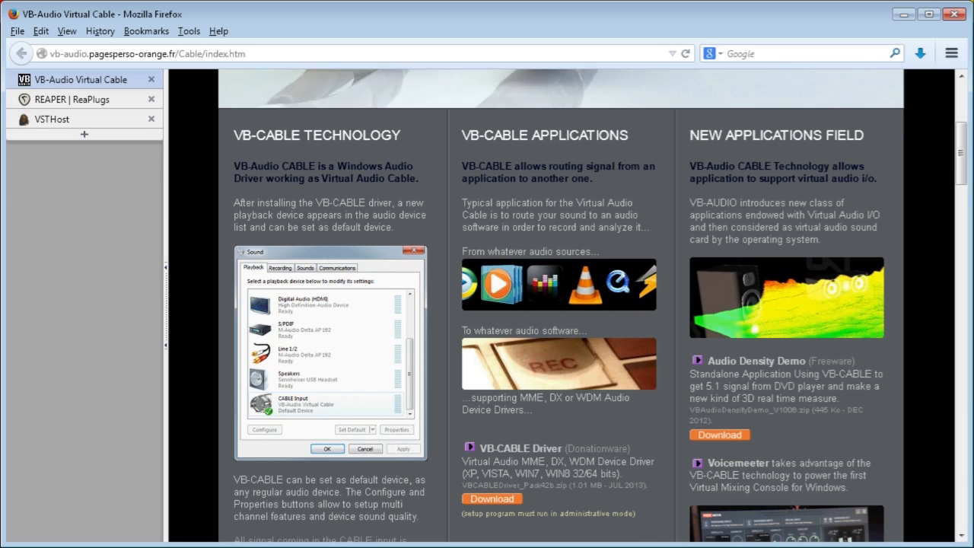
pyautogui.scroll(-2, 562, 304)
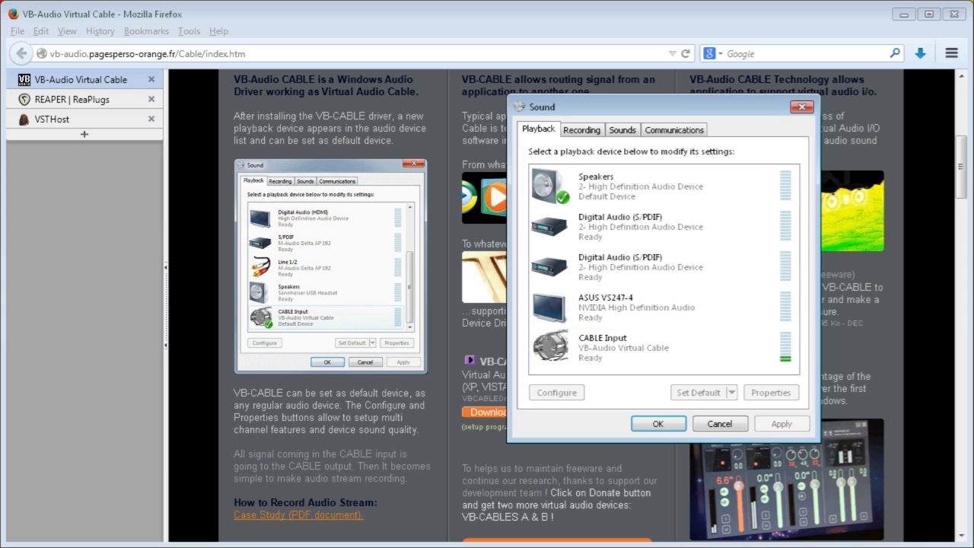
# Check the CABLE Input playback device and CABLE Output recording device in the Windows Sound settings, leaving without changes
pyautogui.click(656, 348)
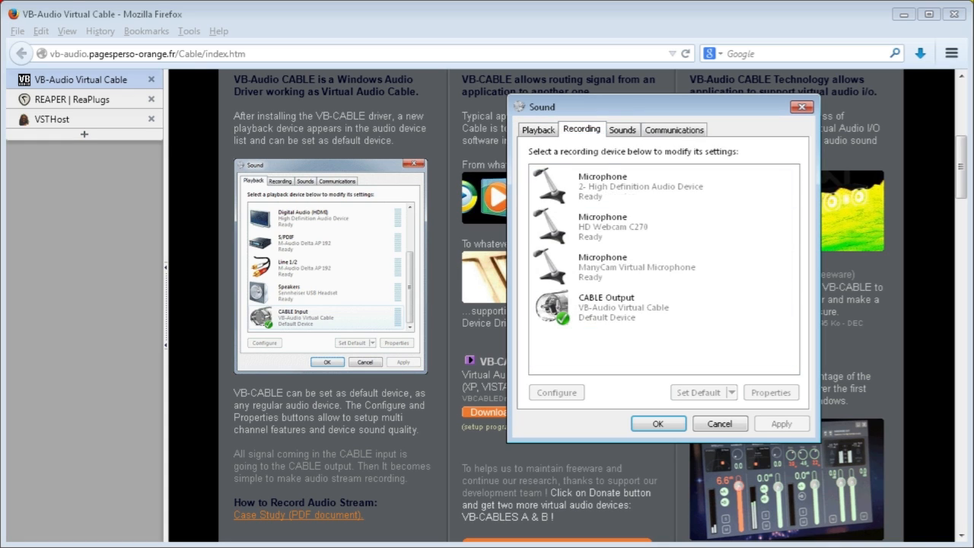
pyautogui.click(582, 129)
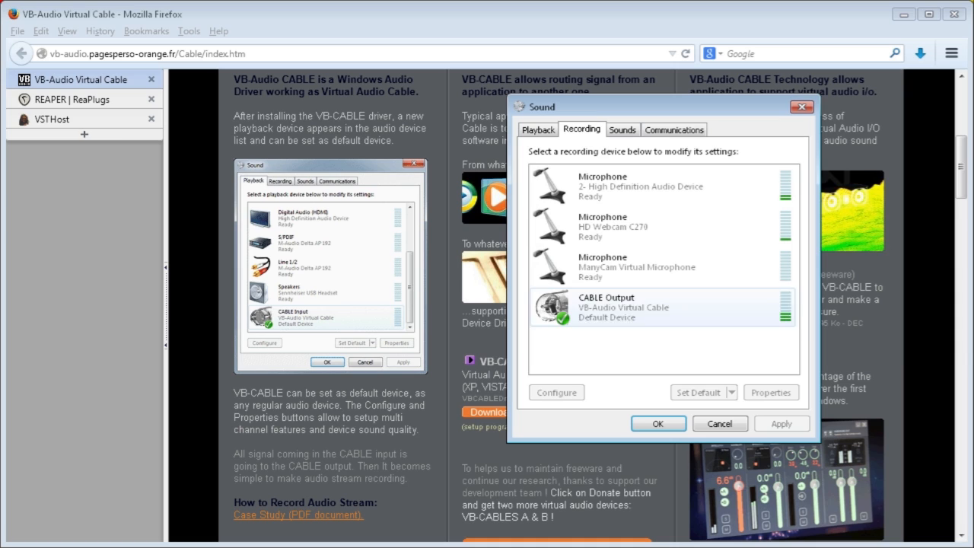
pyautogui.click(662, 307)
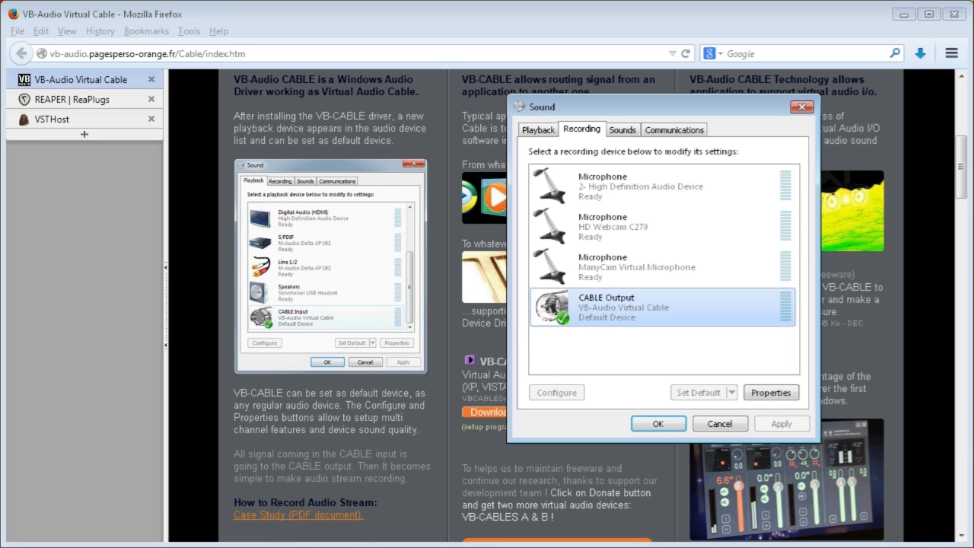
pyautogui.click(719, 423)
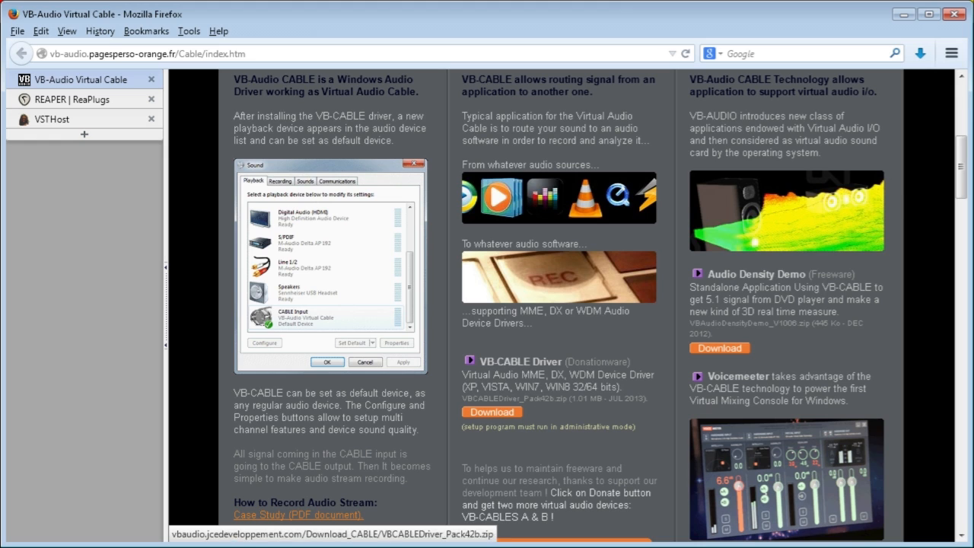
# Download VBCABLEDriver_Pack42b.zip into 7-Zip File Manager, look through its setup files and close the archive
pyautogui.click(491, 412)
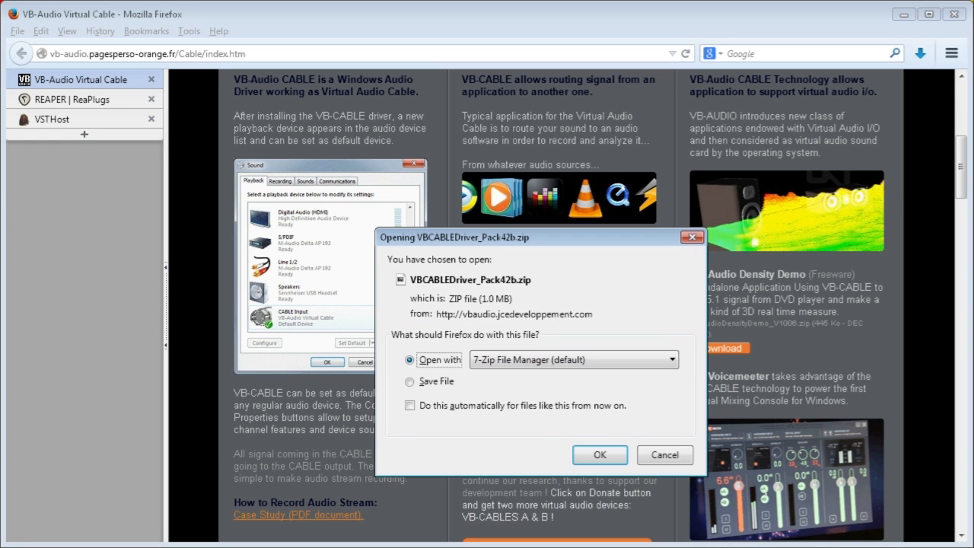
pyautogui.click(600, 454)
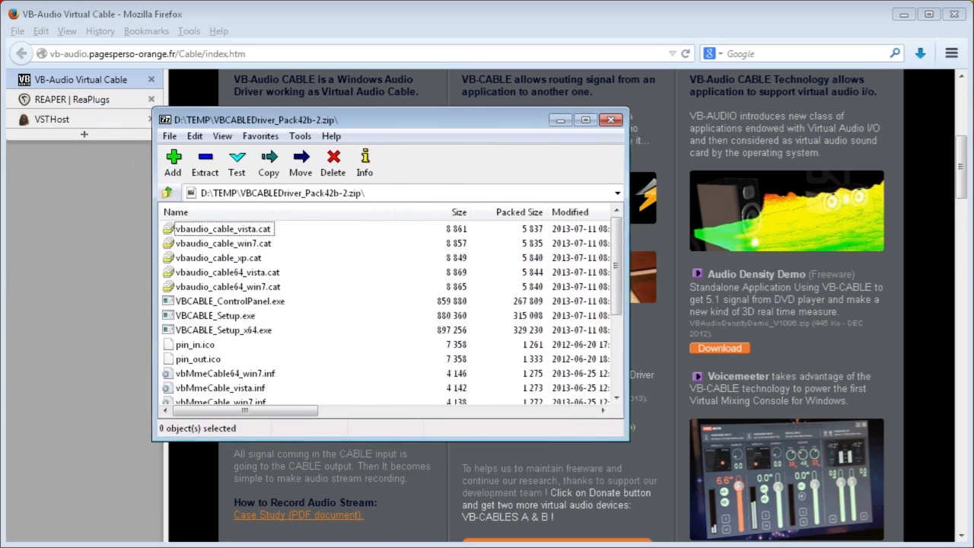
pyautogui.scroll(-3, 489, 339)
pyautogui.scroll(3, 488, 339)
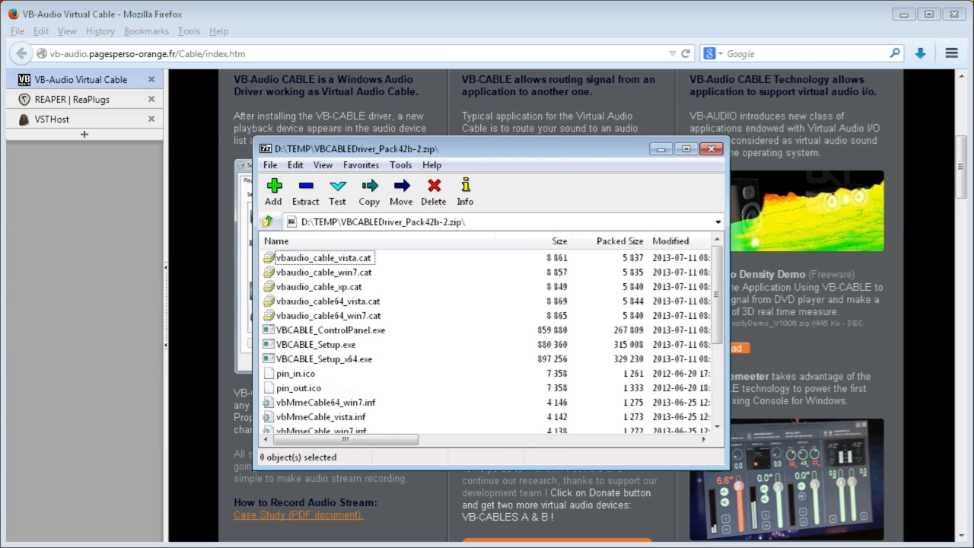
pyautogui.scroll(-3, 492, 340)
pyautogui.scroll(3, 488, 338)
pyautogui.click(711, 148)
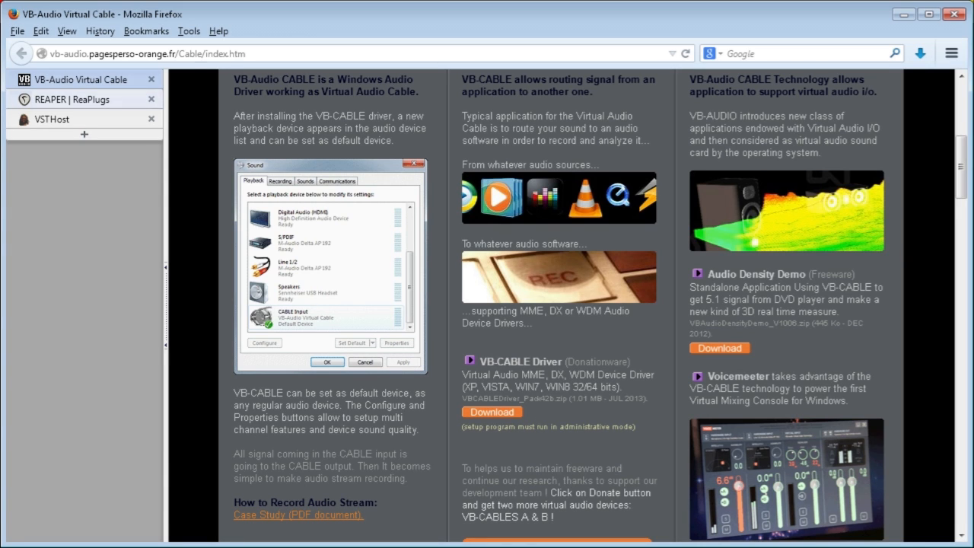
# Examine the REAPER ReaPlugs page, including the tour of the ReaComp, ReaEQ, ReaFIR and ReaGate plug-ins
pyautogui.click(72, 100)
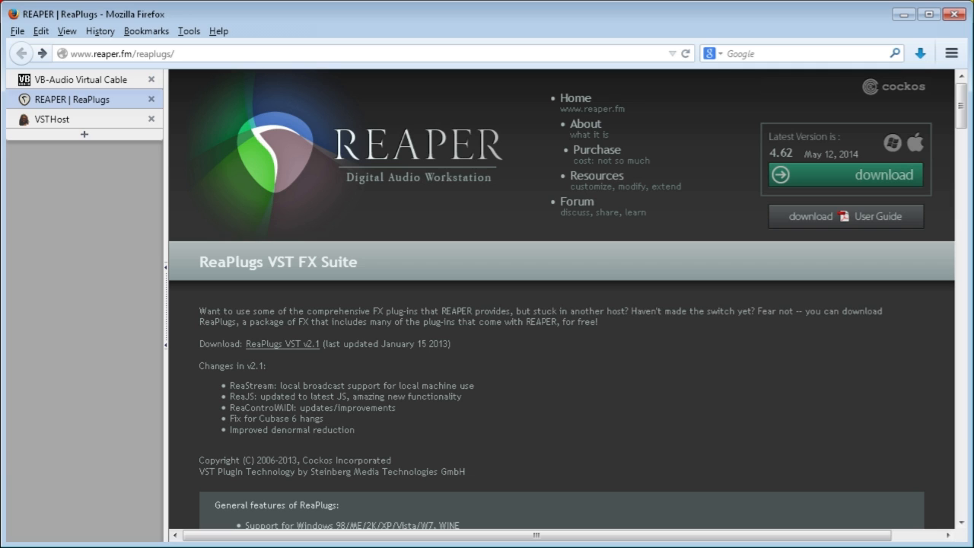
pyautogui.scroll(-2, 561, 304)
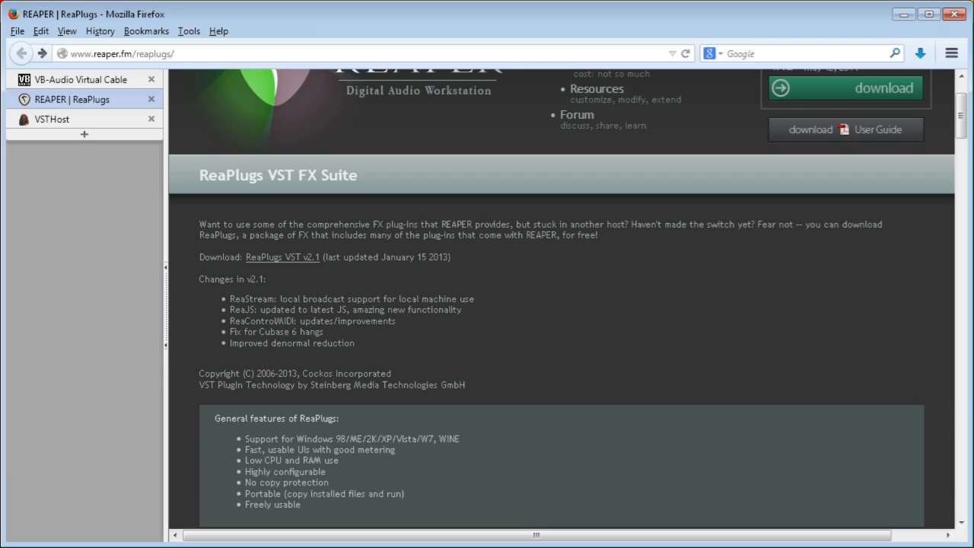
pyautogui.scroll(-4, 562, 305)
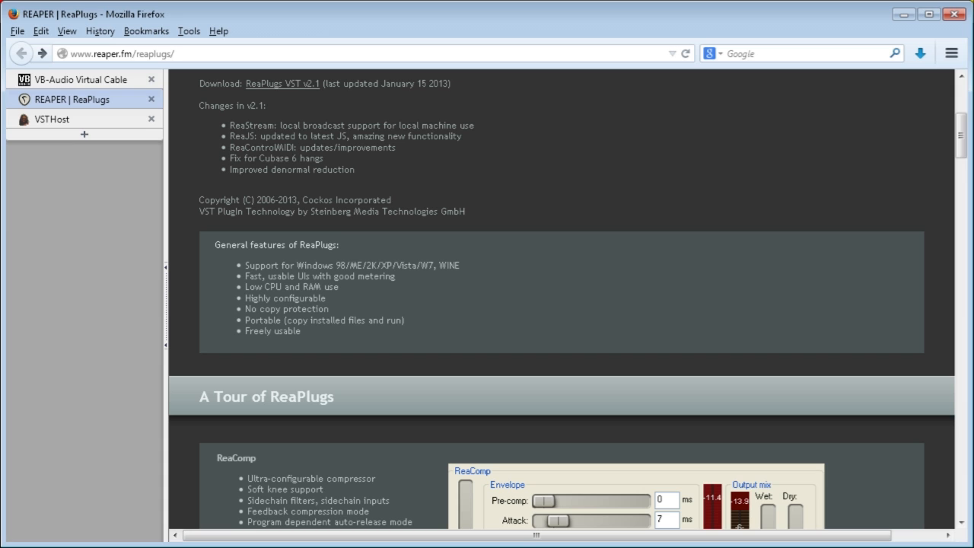
pyautogui.scroll(-6, 562, 304)
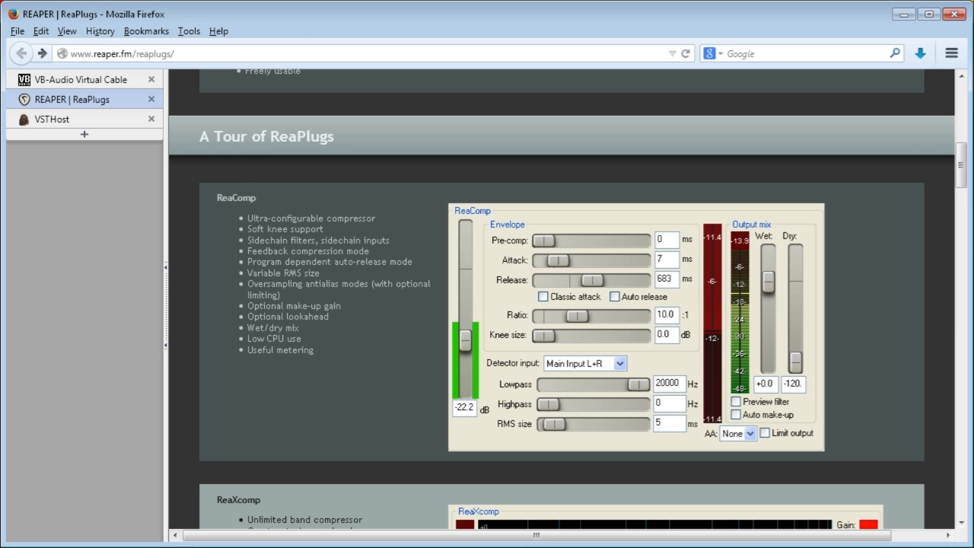
pyautogui.scroll(-20, 561, 304)
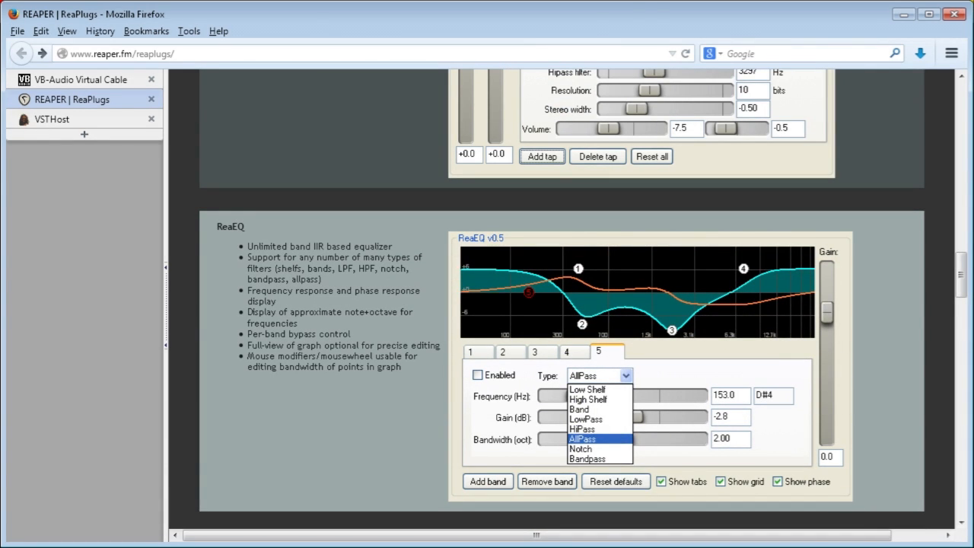
pyautogui.scroll(-5, 561, 304)
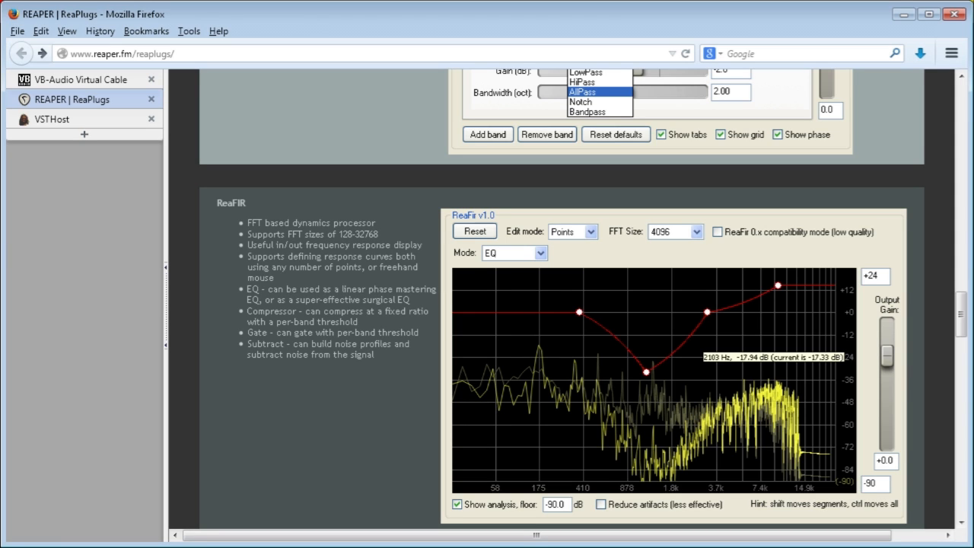
pyautogui.scroll(-3, 567, 322)
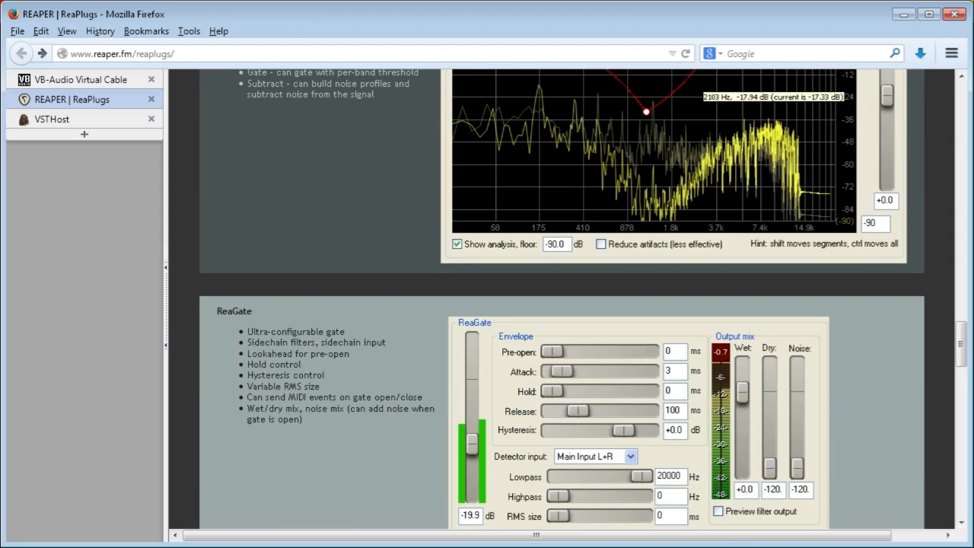
pyautogui.scroll(-1, 562, 299)
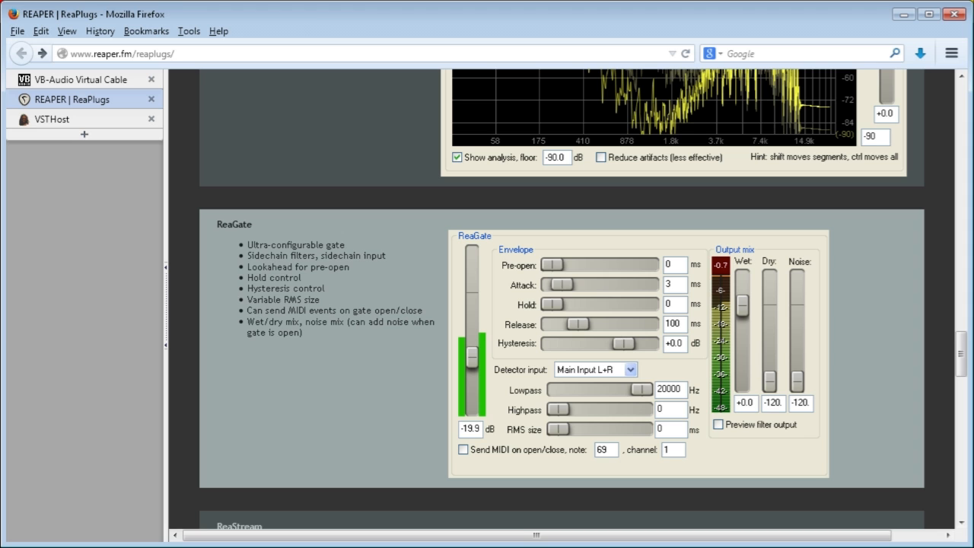
pyautogui.scroll(-20, 561, 297)
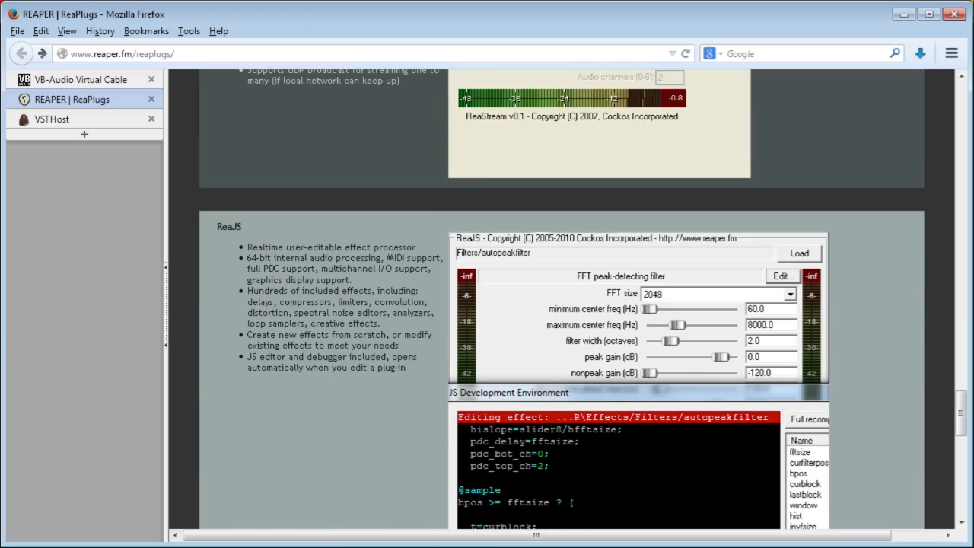
pyautogui.scroll(-10, 562, 297)
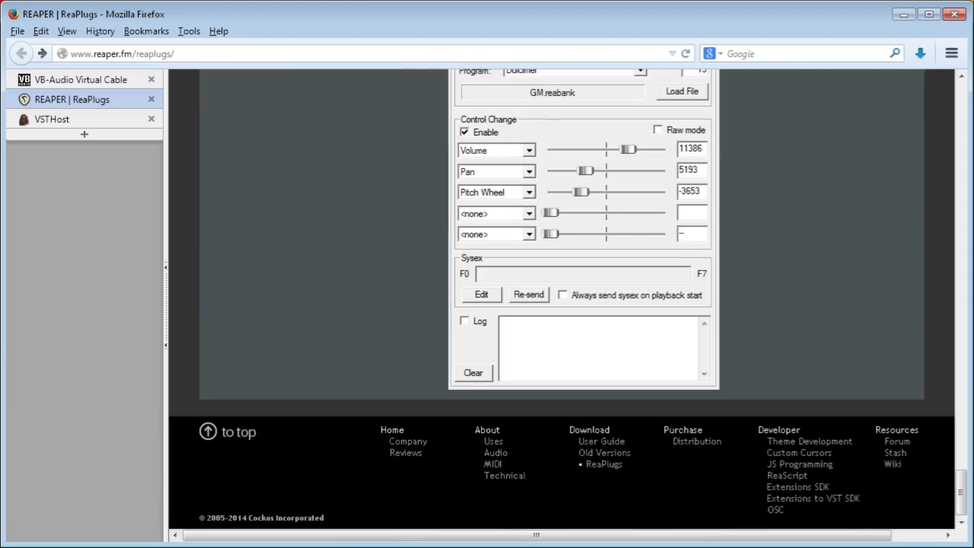
pyautogui.scroll(20, 562, 297)
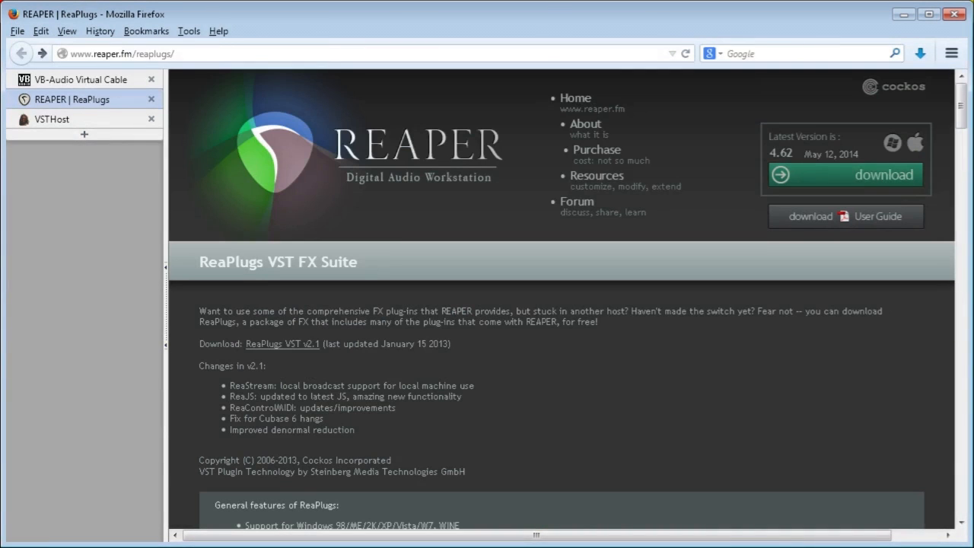
# Open the REAPER download page and examine the Windows 32-bit and 64-bit downloads
pyautogui.click(846, 175)
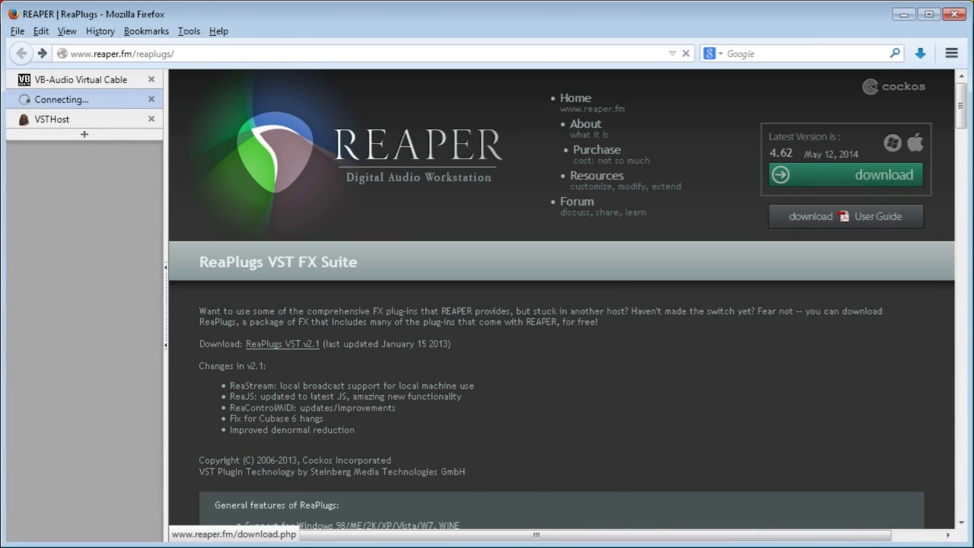
pyautogui.scroll(-6, 469, 370)
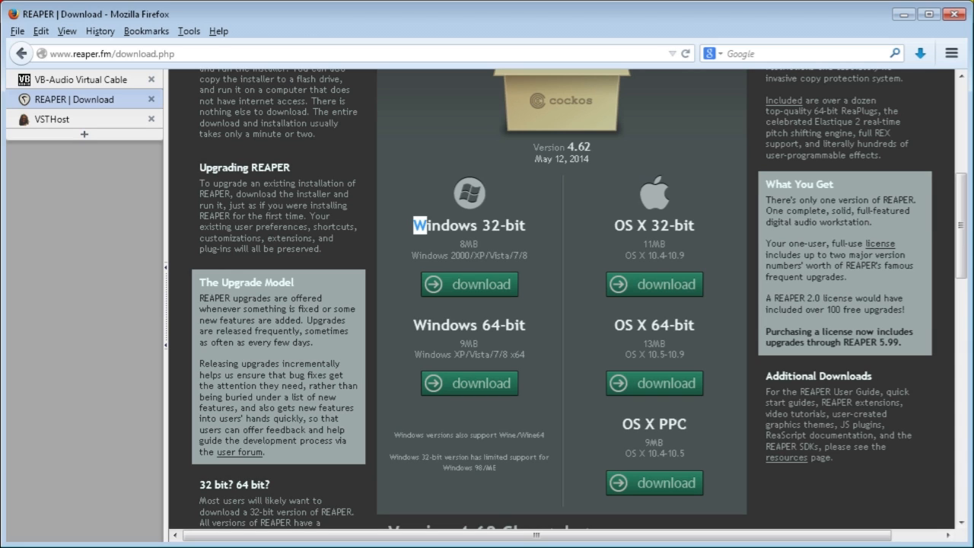
pyautogui.moveTo(414, 224); pyautogui.dragTo(519, 385)
pyautogui.click(535, 397)
# Examine the VSTHost web page's feature list and Downloads section, highlighting the vsthostx86.zip entry
pyautogui.click(52, 119)
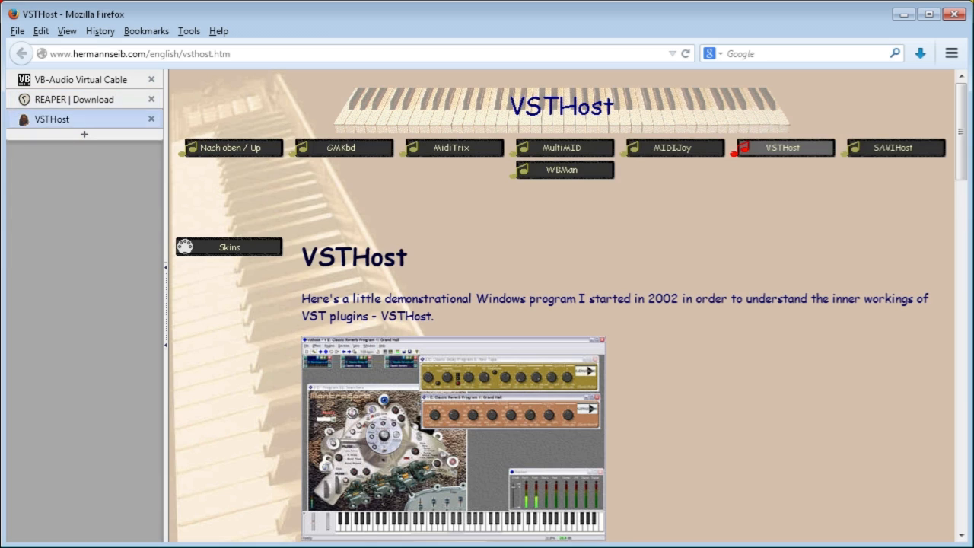
pyautogui.scroll(-2, 454, 350)
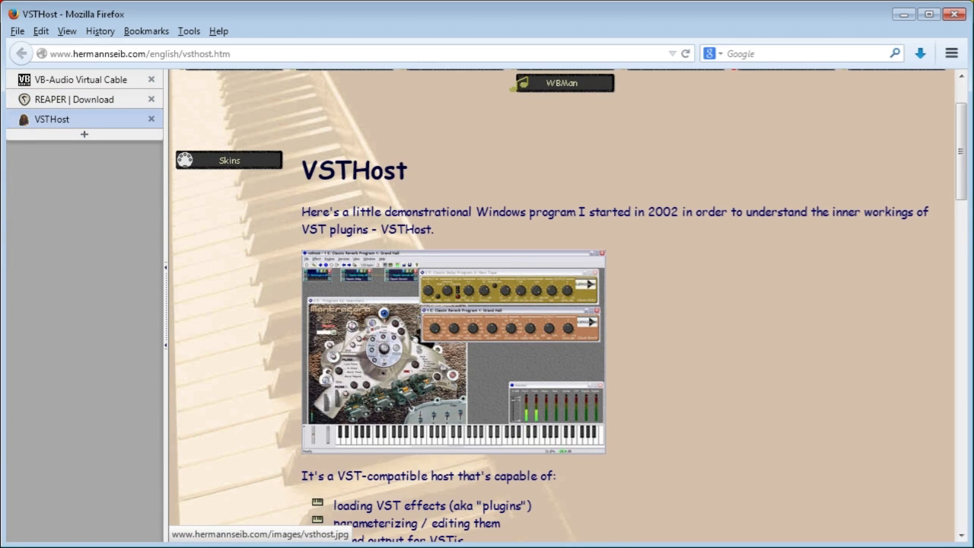
pyautogui.scroll(2, 454, 350)
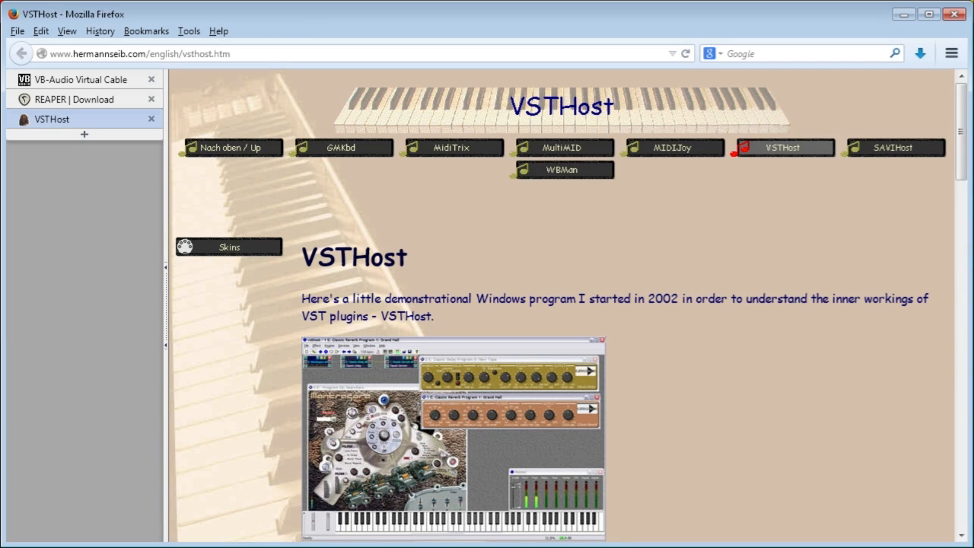
pyautogui.scroll(-2, 454, 350)
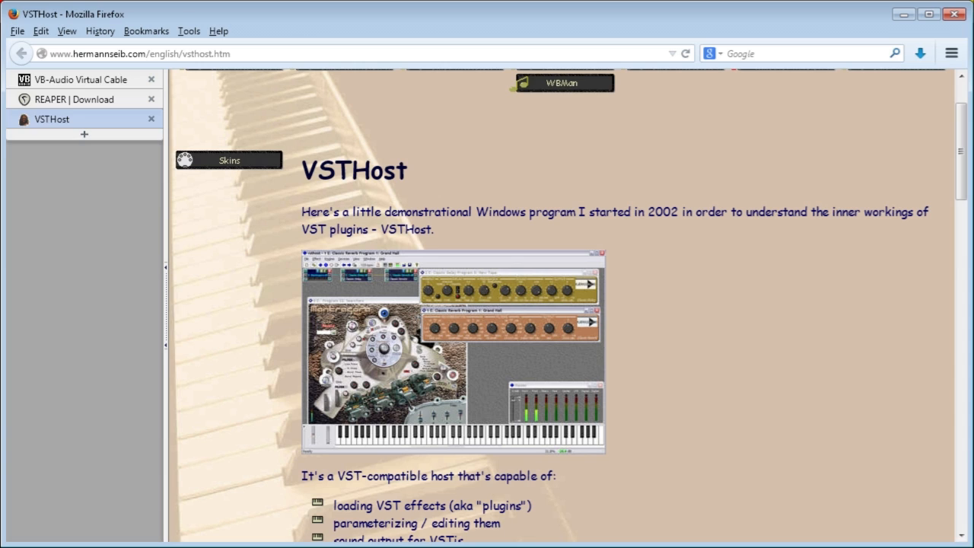
pyautogui.scroll(-2, 453, 350)
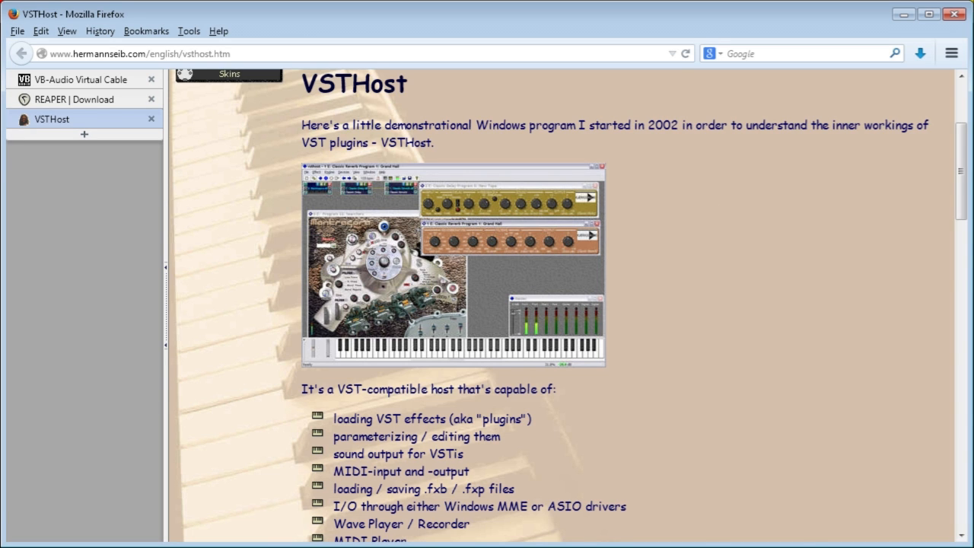
pyautogui.scroll(-6, 493, 306)
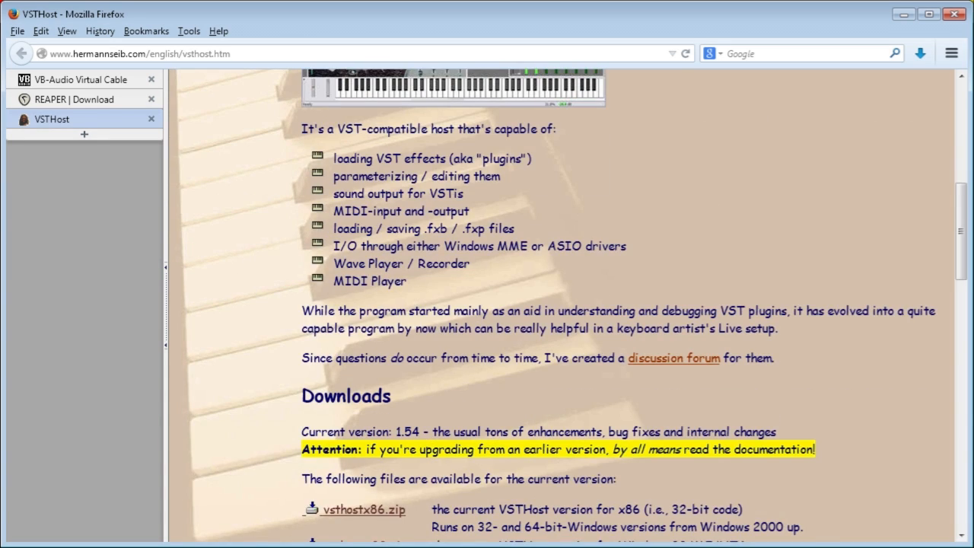
pyautogui.scroll(-4, 493, 306)
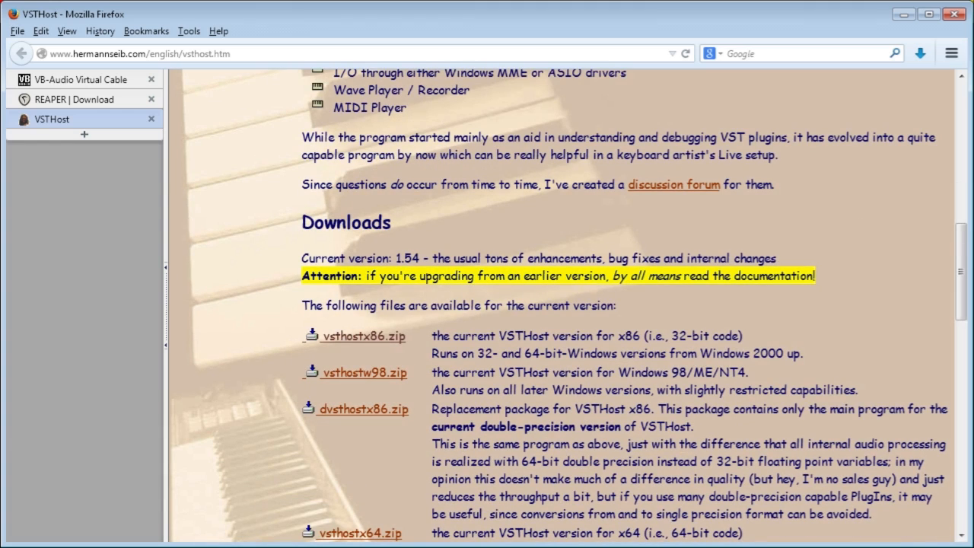
pyautogui.moveTo(805, 353); pyautogui.dragTo(307, 336)
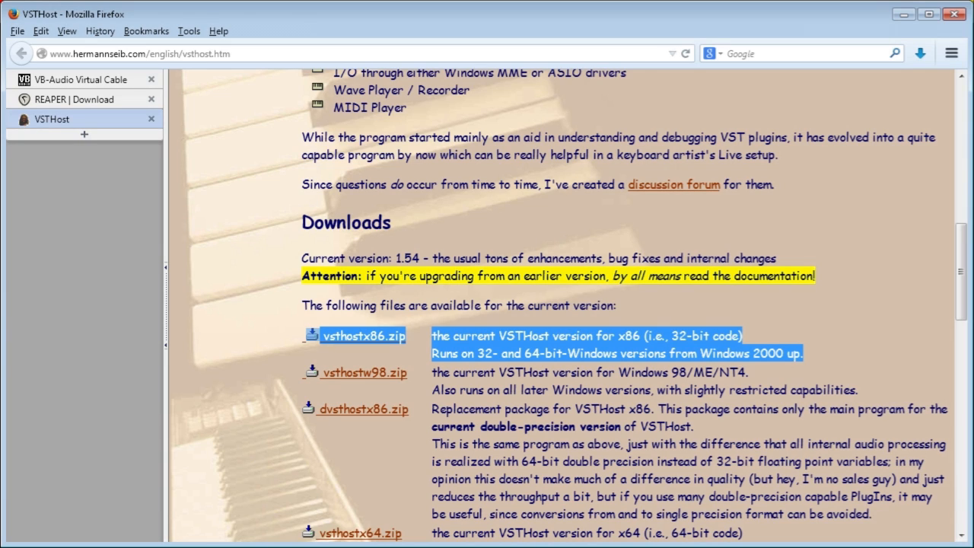
pyautogui.click(262, 312)
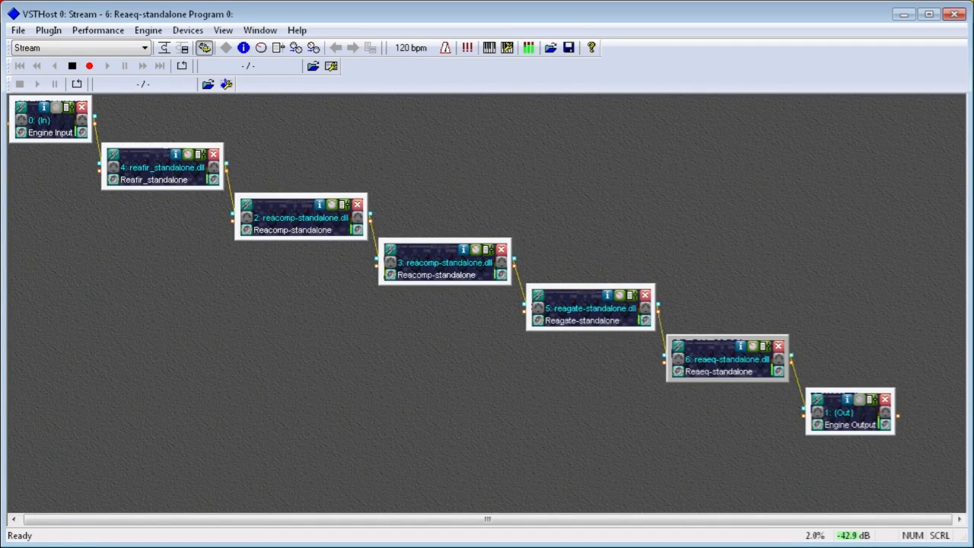
# Switch from the Stream performance to the Sample performance
pyautogui.click(145, 48)
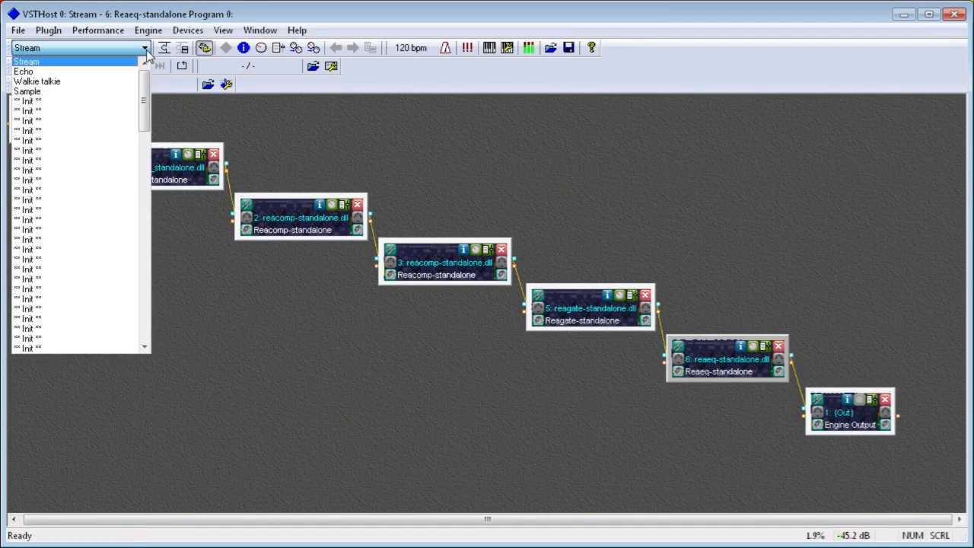
pyautogui.click(87, 91)
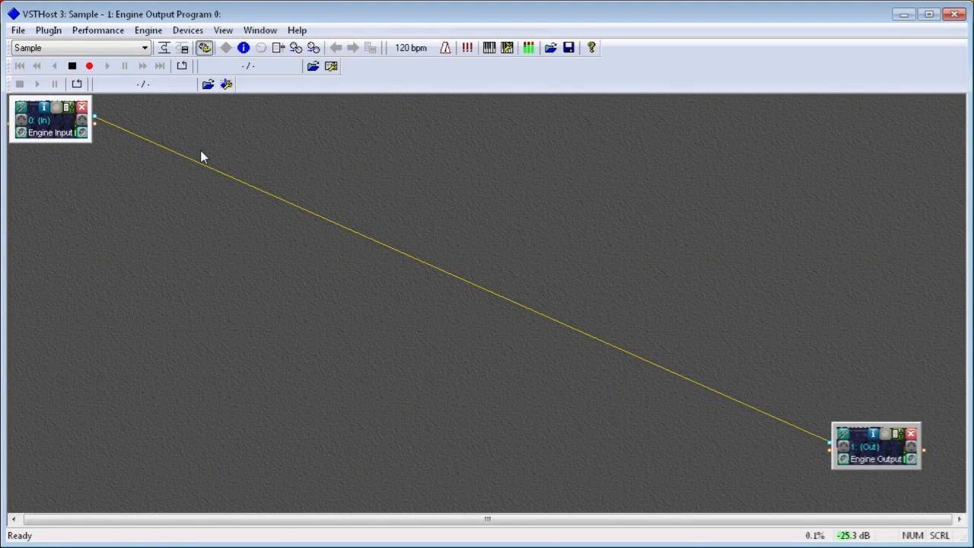
pyautogui.click(910, 460)
pyautogui.click(911, 460)
# Check the VST plug-in path setting and accept D:\Program Files (x86)\VstPlugins as the plug-in folder
pyautogui.click(19, 31)
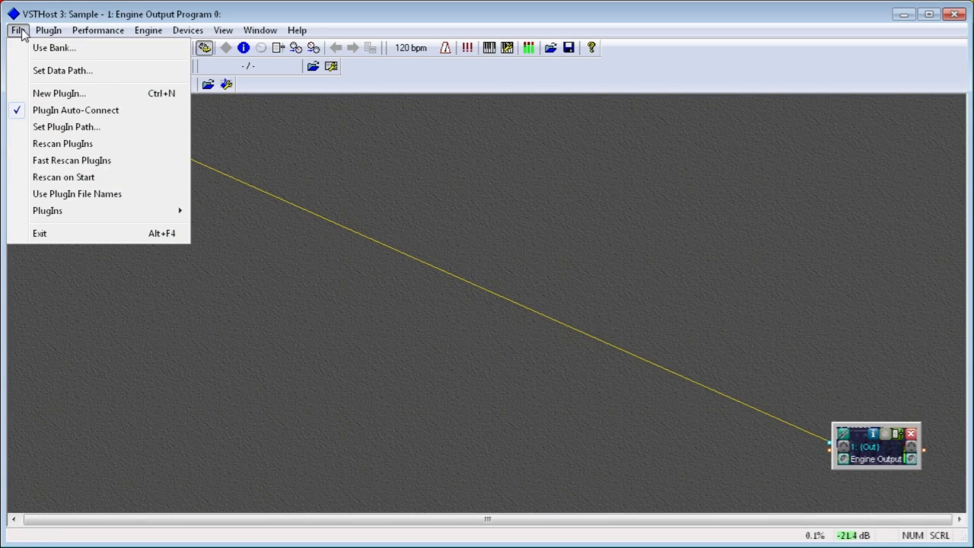
pyautogui.click(45, 127)
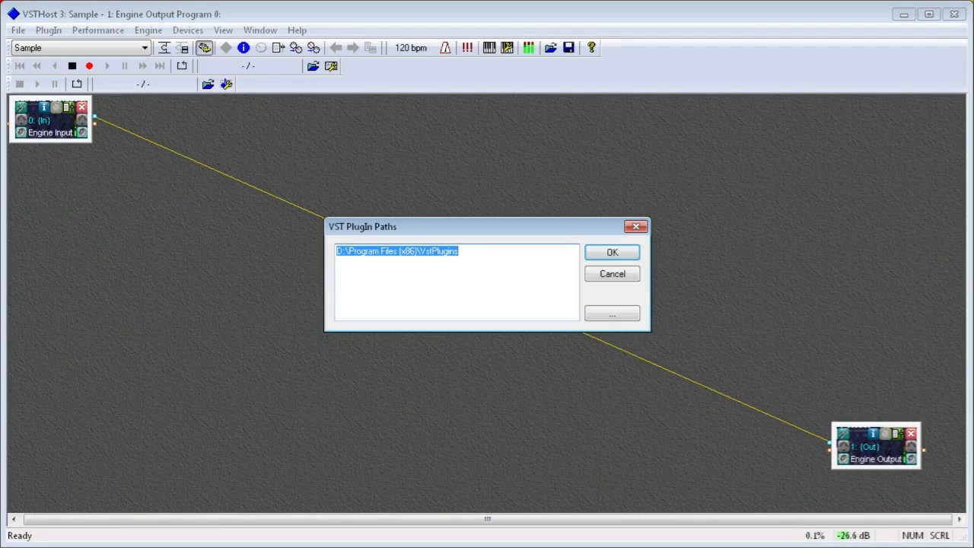
pyautogui.moveTo(464, 251); pyautogui.dragTo(336, 252)
pyautogui.click(463, 252)
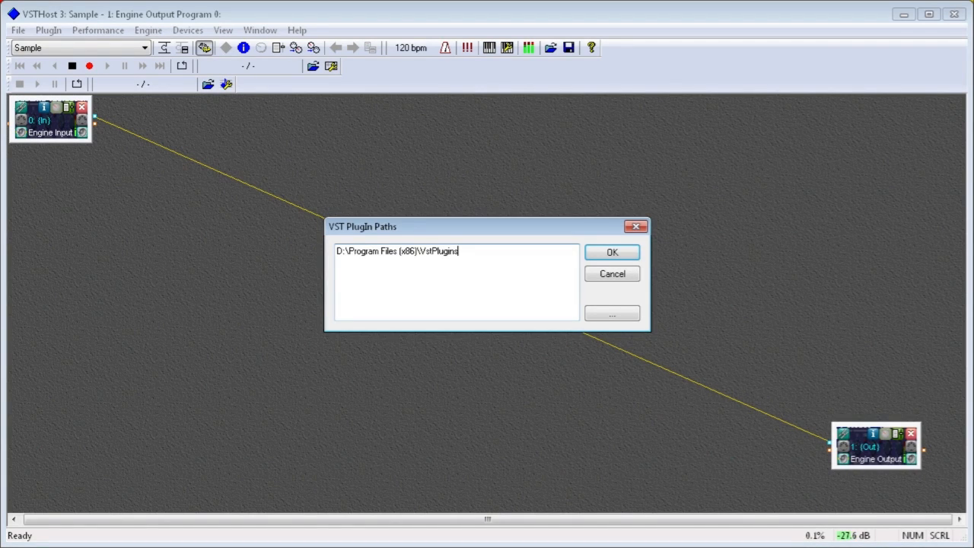
pyautogui.click(615, 309)
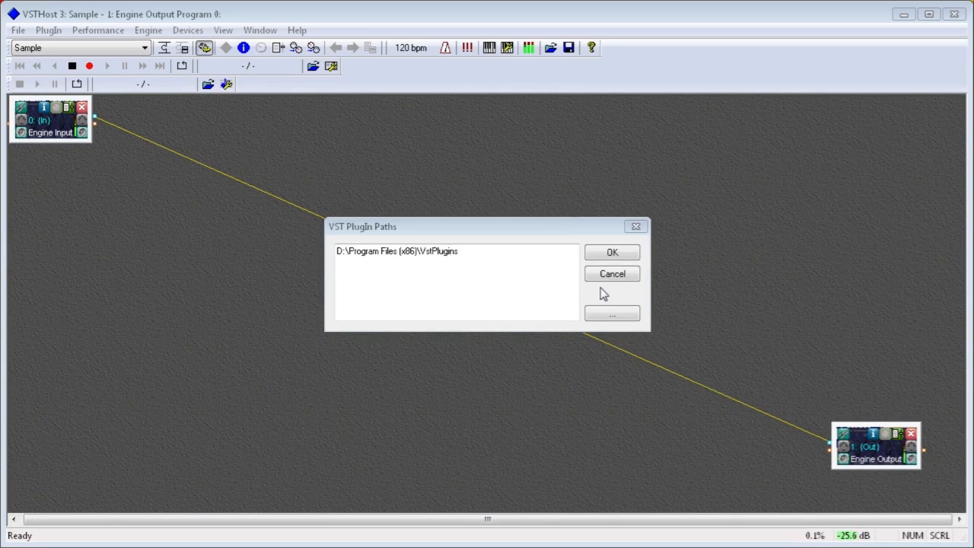
pyautogui.click(488, 258)
pyautogui.click(461, 252)
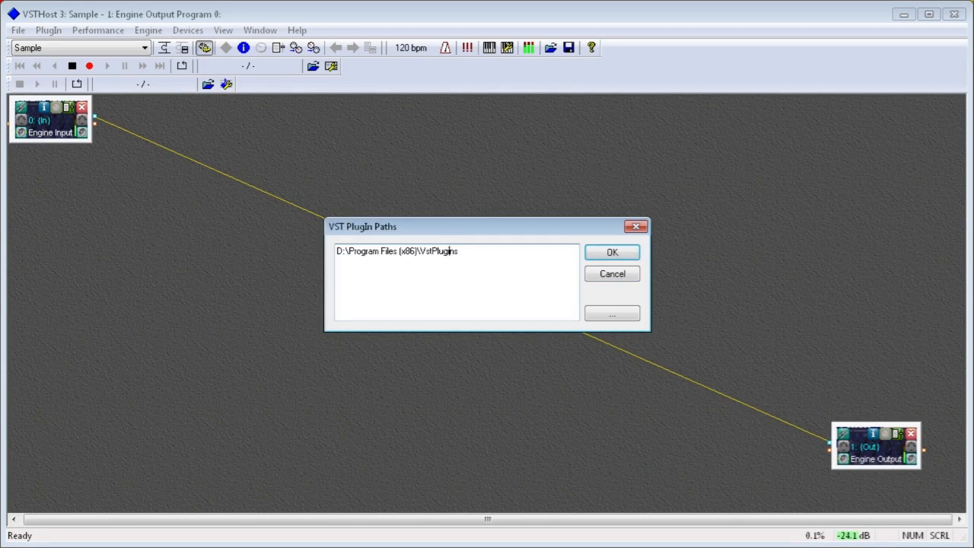
pyautogui.click(612, 253)
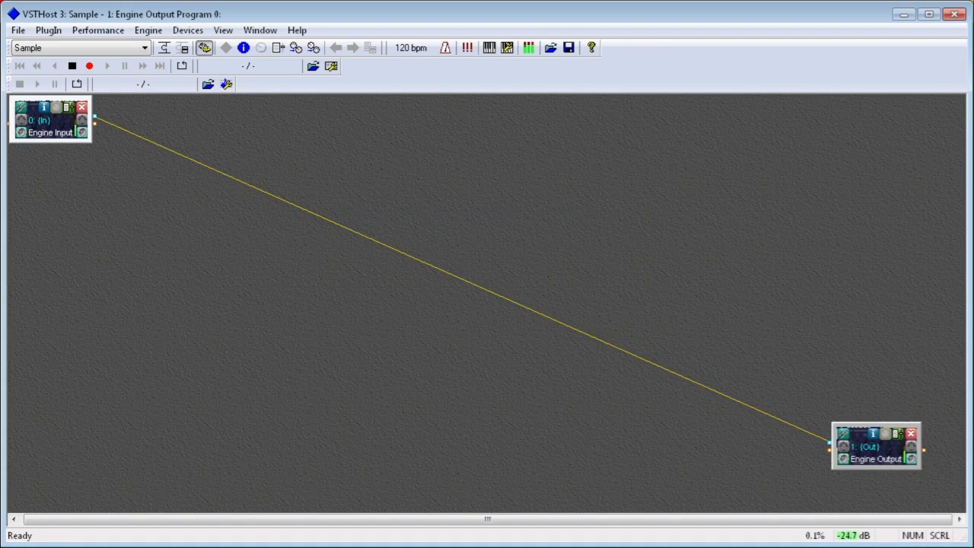
# Rescan the VST plug-ins and look through the installed plug-in groups, including ReaPlugs
pyautogui.click(17, 30)
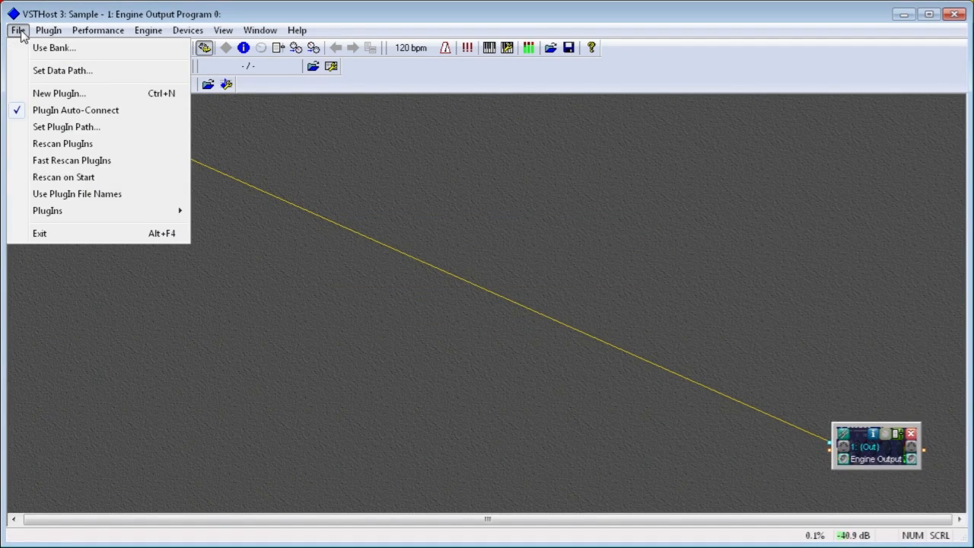
pyautogui.click(67, 144)
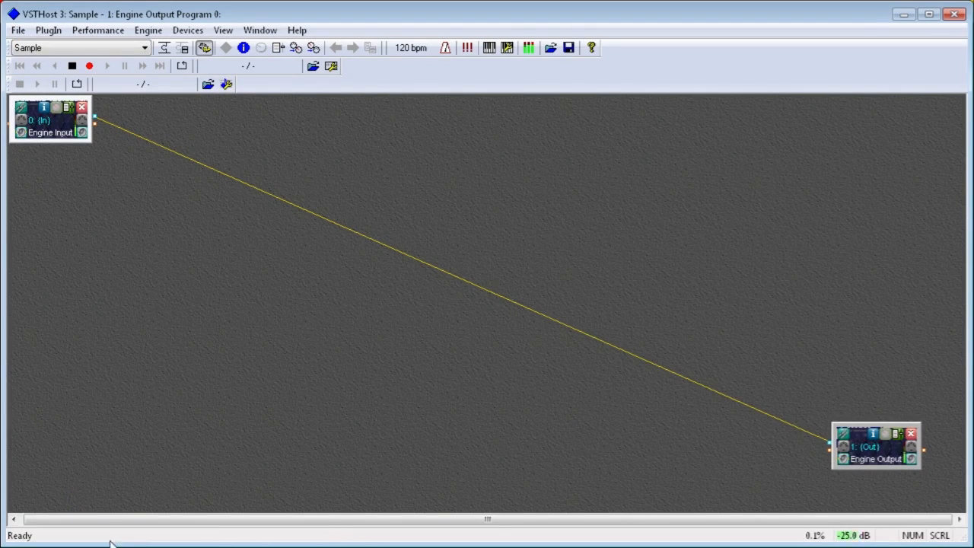
pyautogui.click(14, 31)
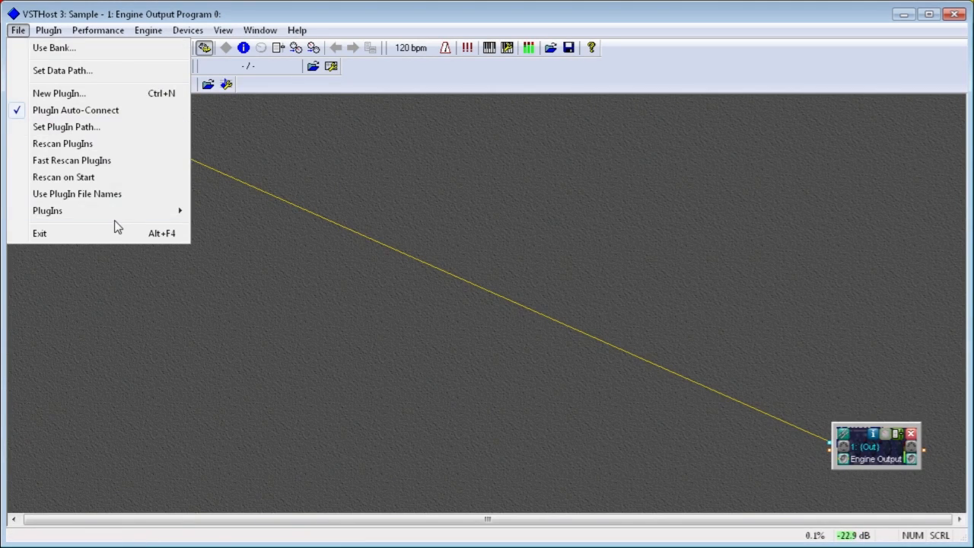
pyautogui.moveTo(114, 213)
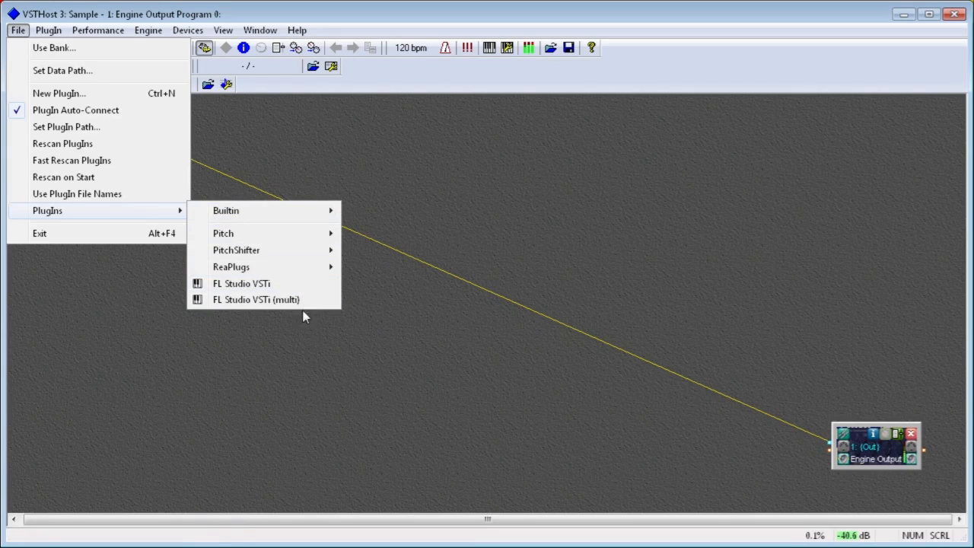
pyautogui.moveTo(223, 274)
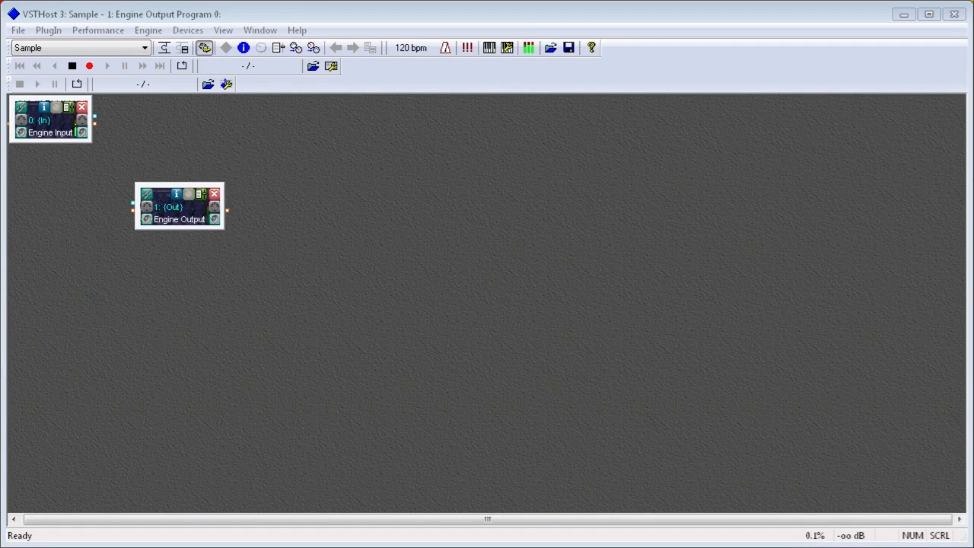
# Chain Engine Input to Engine Output and move the Engine Output block well away from the input to make room for effects
pyautogui.click(105, 115)
pyautogui.moveTo(127, 176); pyautogui.dragTo(132, 203)
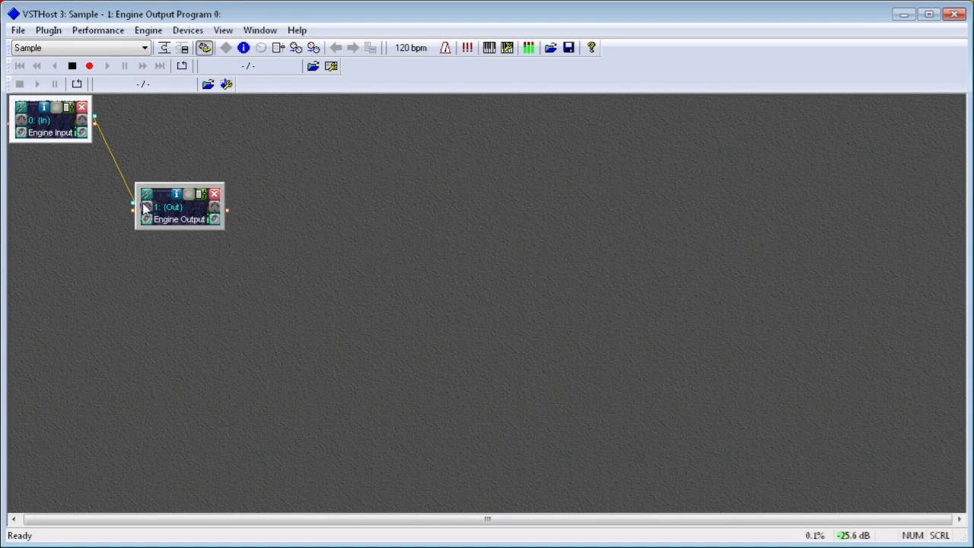
pyautogui.moveTo(209, 171); pyautogui.dragTo(245, 138)
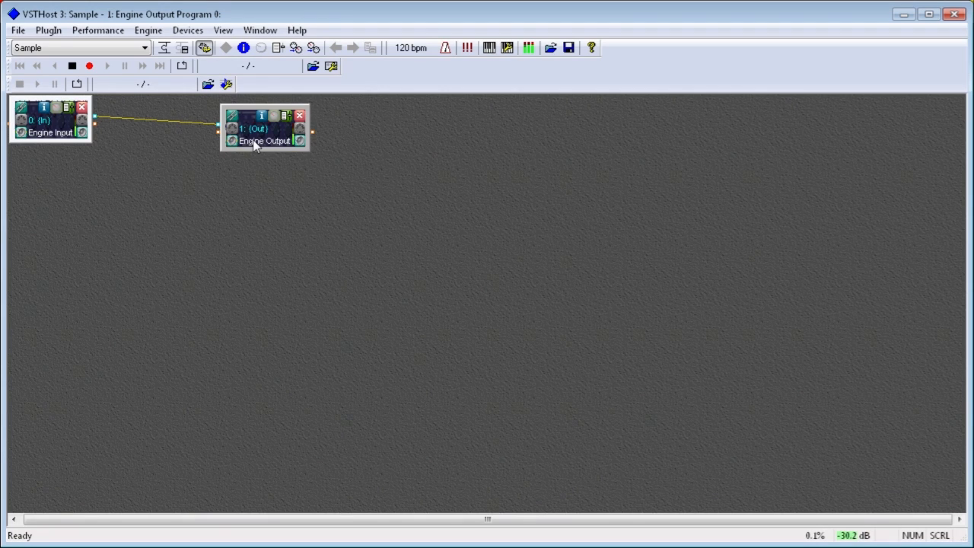
pyautogui.moveTo(256, 147); pyautogui.dragTo(405, 141)
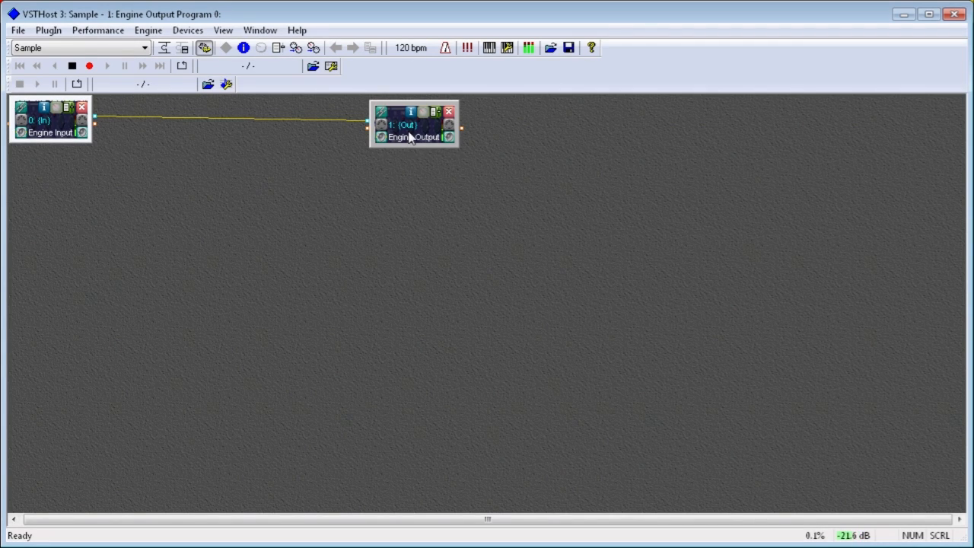
pyautogui.moveTo(409, 136); pyautogui.dragTo(462, 165)
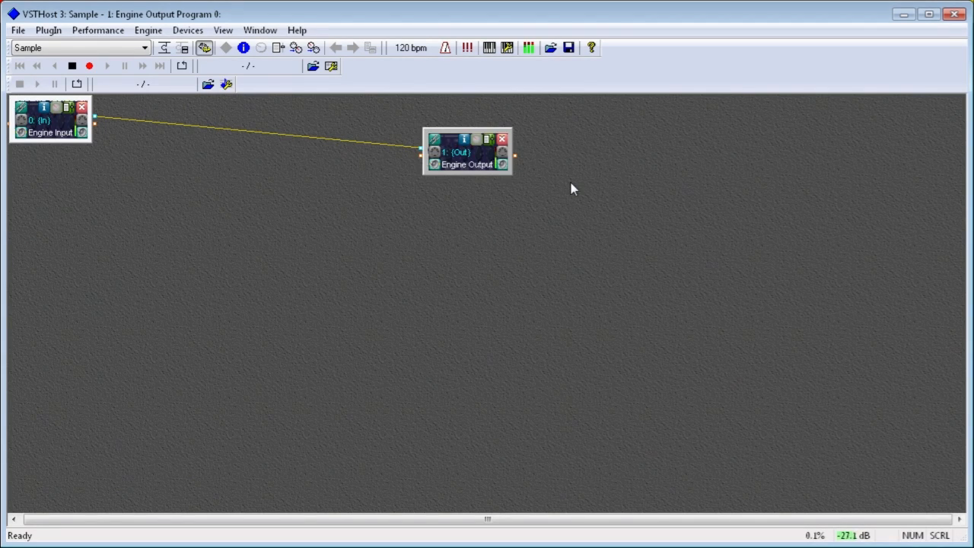
pyautogui.moveTo(461, 158); pyautogui.dragTo(591, 211)
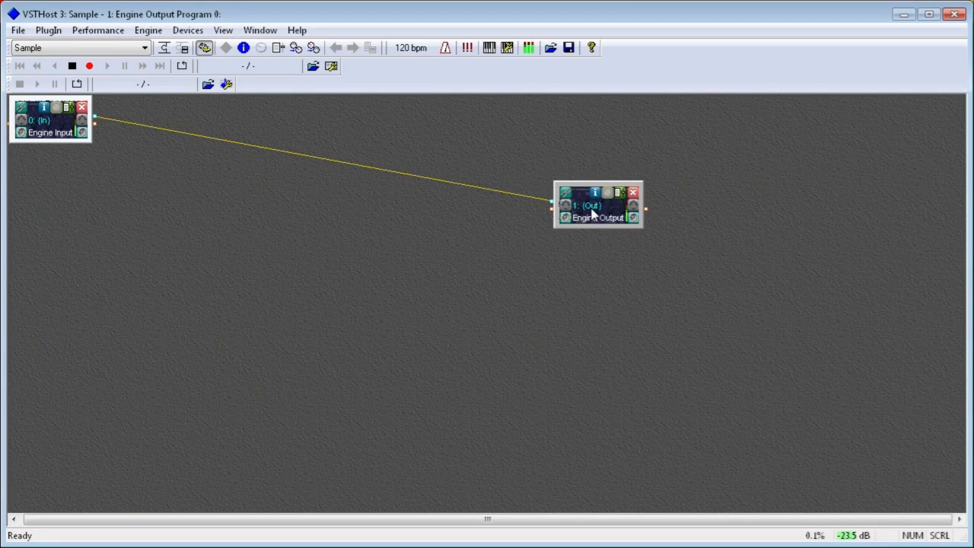
# Add Reafir_standalone just below Engine Input, chained from the input, and leave Engine Output unchained
pyautogui.rightClick(599, 210)
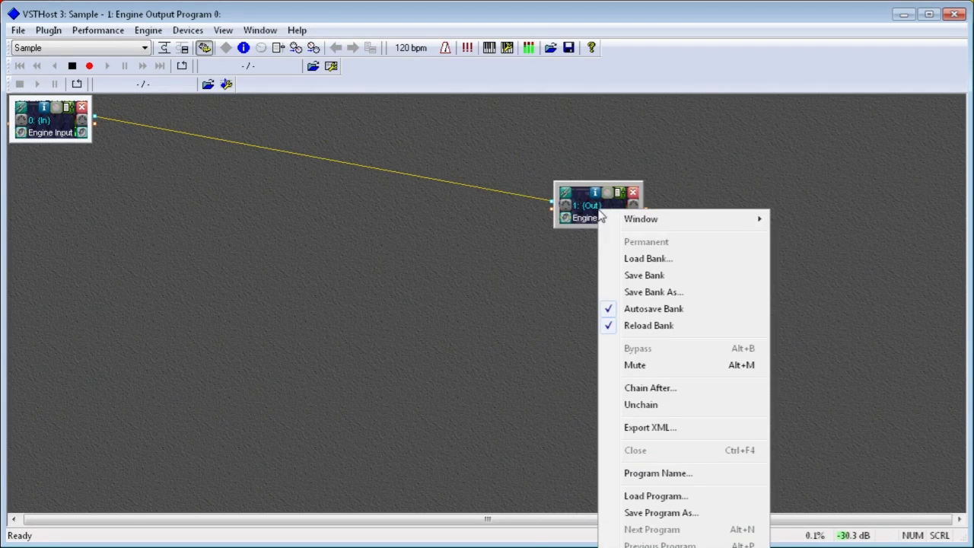
pyautogui.click(652, 405)
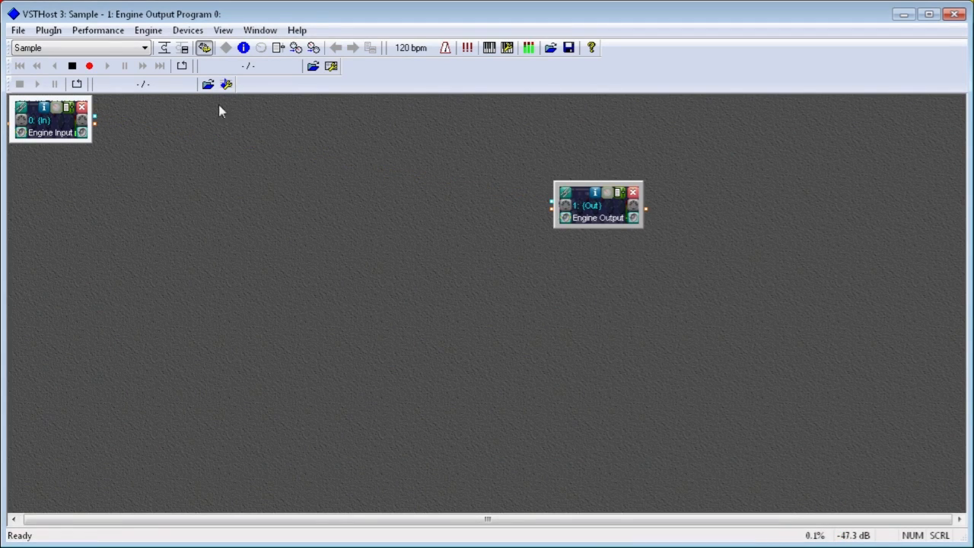
pyautogui.click(18, 29)
pyautogui.moveTo(108, 217)
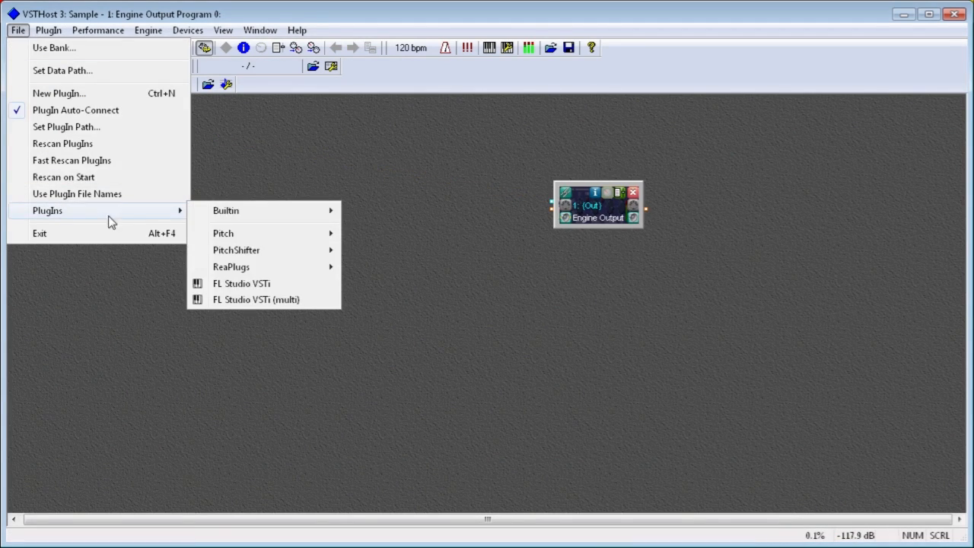
pyautogui.moveTo(277, 271)
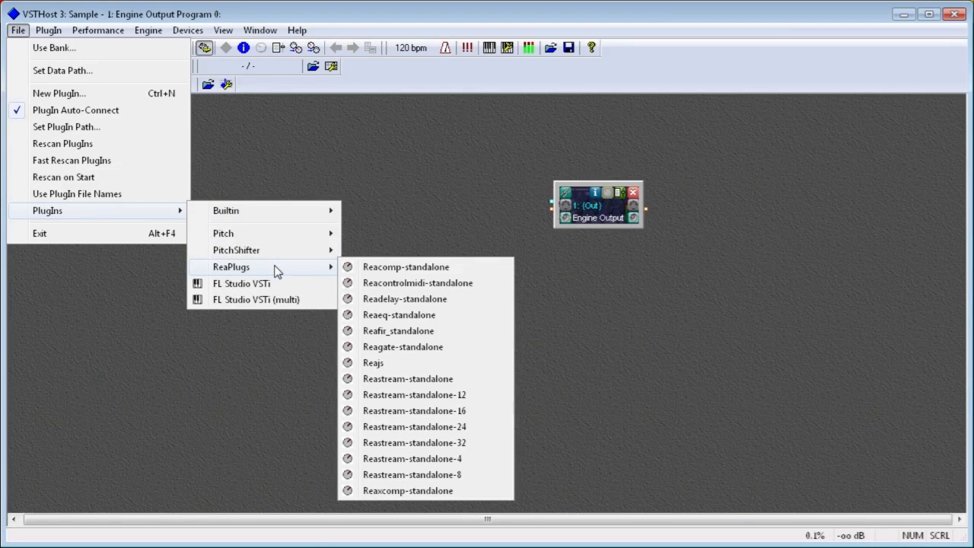
pyautogui.click(441, 332)
pyautogui.moveTo(174, 231); pyautogui.dragTo(169, 186)
pyautogui.rightClick(606, 212)
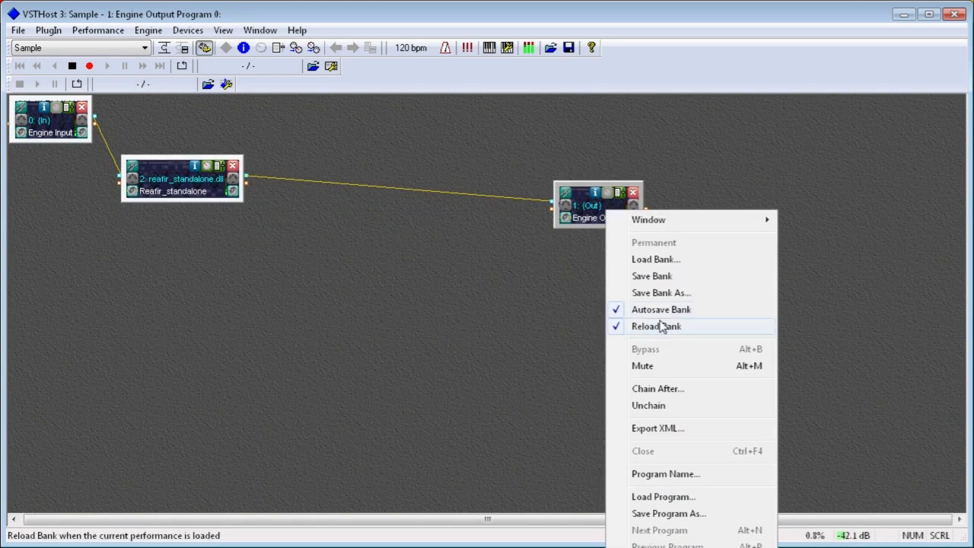
pyautogui.click(666, 405)
# Add Reacomp-standalone, remove its automatic connections and chain it after Reafir_standalone, placed beside it
pyautogui.click(18, 30)
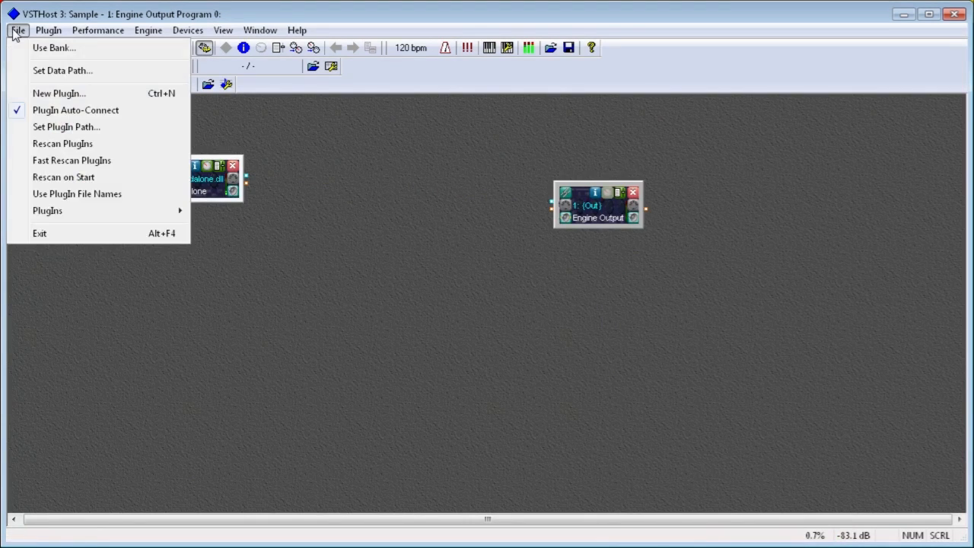
pyautogui.moveTo(69, 213)
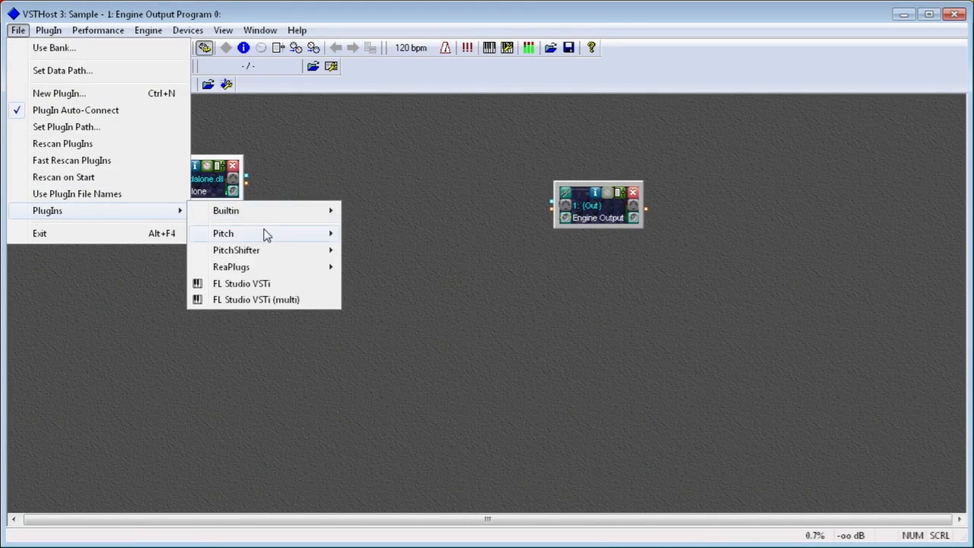
pyautogui.moveTo(265, 236)
pyautogui.moveTo(269, 270)
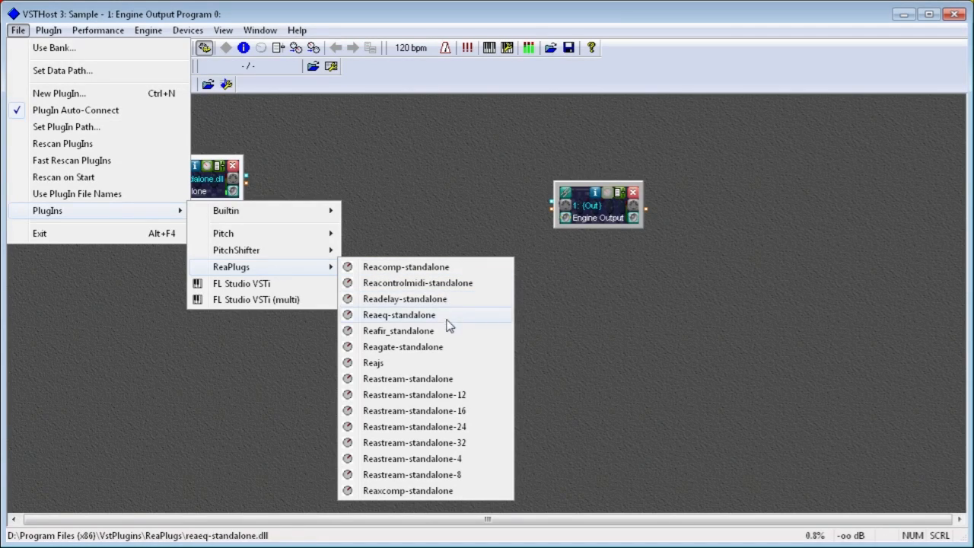
pyautogui.click(429, 274)
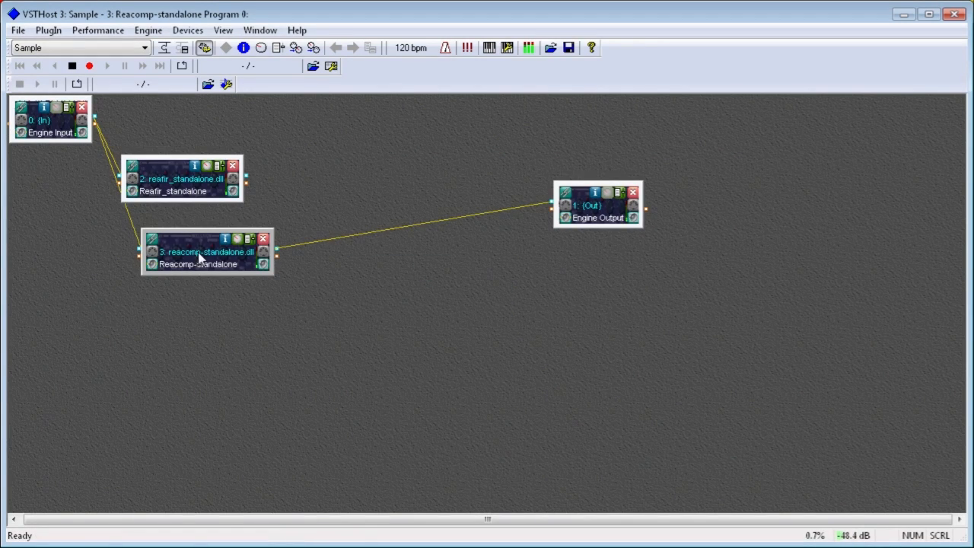
pyautogui.rightClick(200, 255)
pyautogui.click(242, 447)
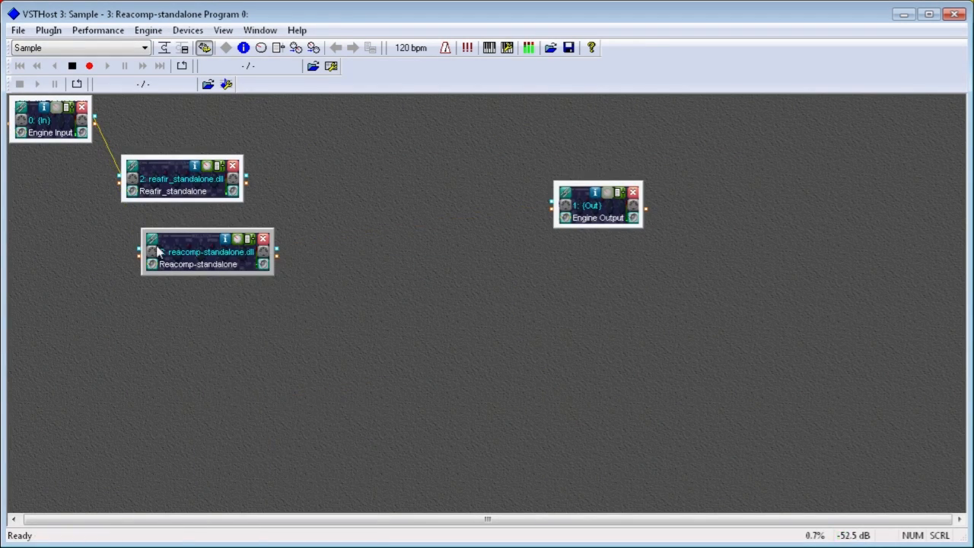
pyautogui.moveTo(186, 259); pyautogui.dragTo(285, 194)
# Add Reaeq-standalone, replace its automatic connections with a chain from Reacomp-standalone, and arrange both blocks in a descending staircase
pyautogui.click(18, 31)
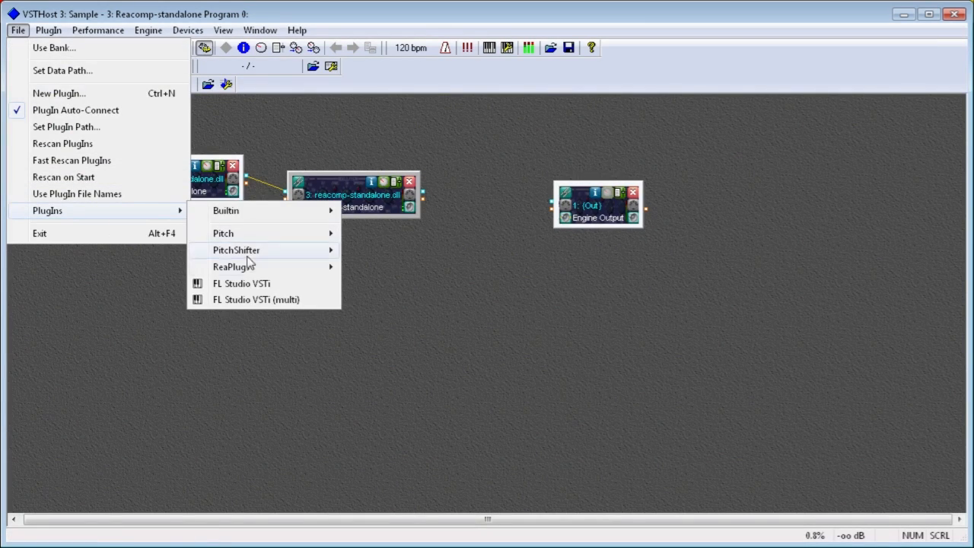
pyautogui.moveTo(251, 273)
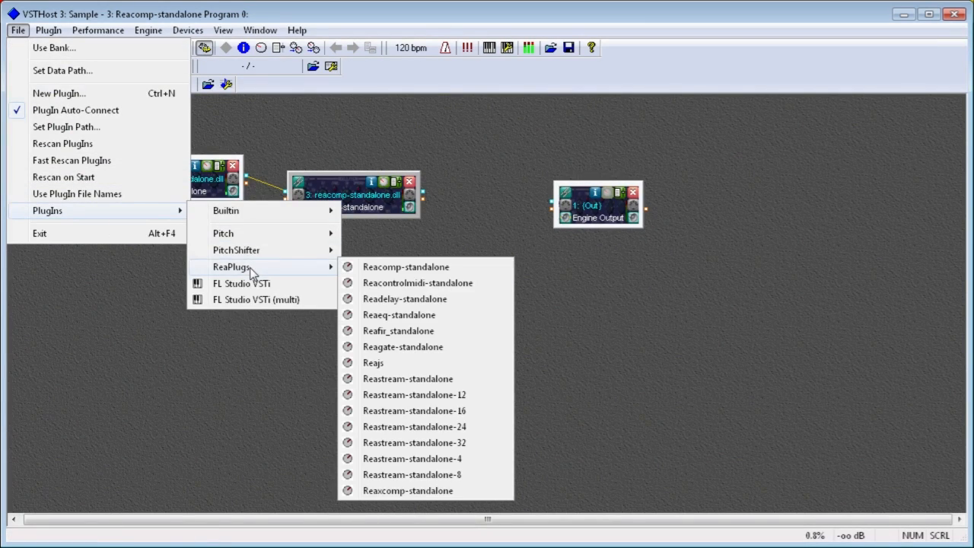
pyautogui.click(413, 316)
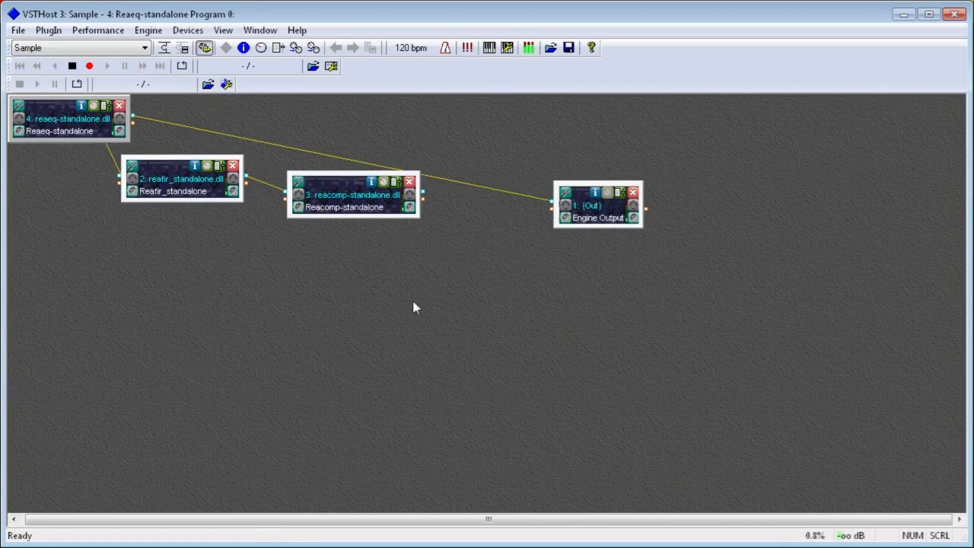
pyautogui.moveTo(98, 127); pyautogui.dragTo(458, 271)
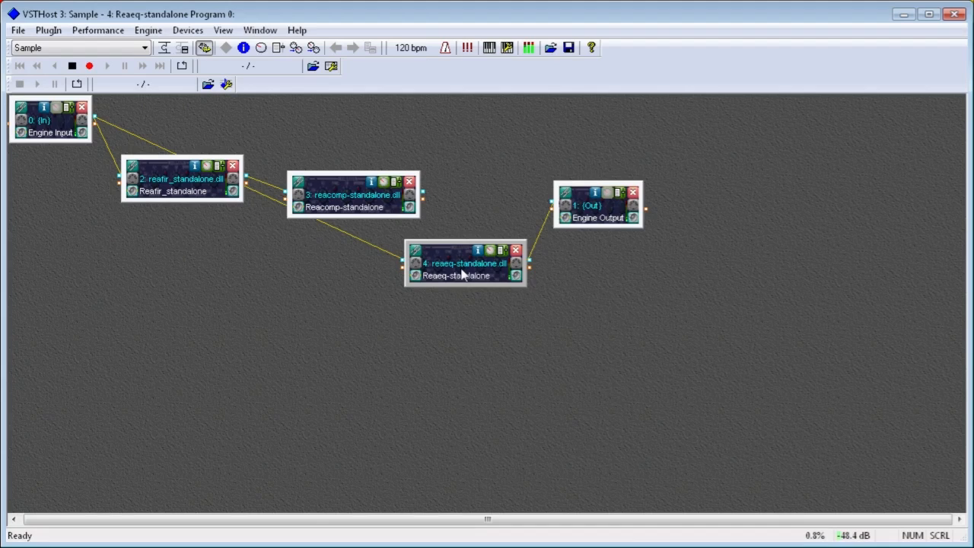
pyautogui.rightClick(457, 270)
pyautogui.click(500, 465)
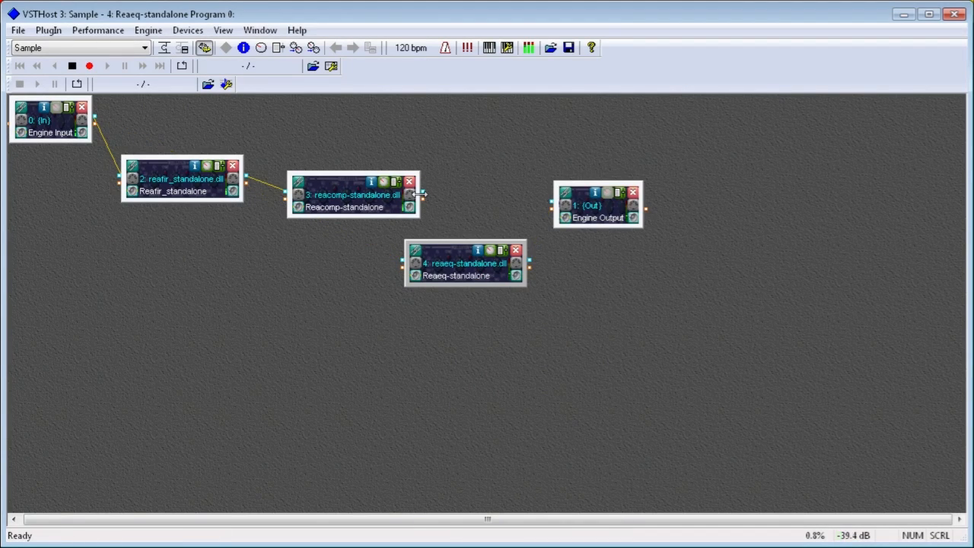
pyautogui.moveTo(423, 195); pyautogui.dragTo(404, 263)
pyautogui.moveTo(346, 209); pyautogui.dragTo(328, 252)
pyautogui.moveTo(429, 272); pyautogui.dragTo(444, 304)
# Add Reagate-standalone, place it below and beyond Reaeq-standalone in the staircase, and remove its automatic connections
pyautogui.click(18, 31)
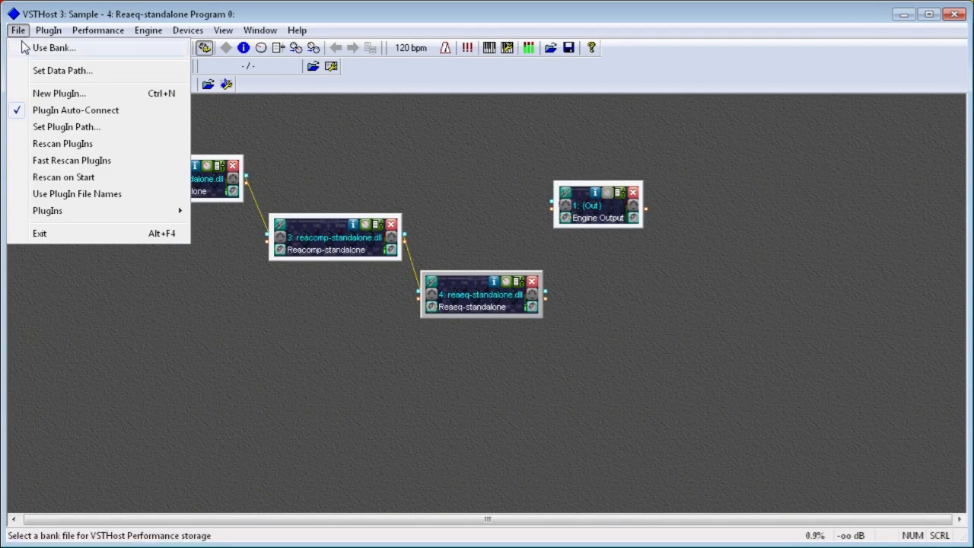
pyautogui.moveTo(81, 214)
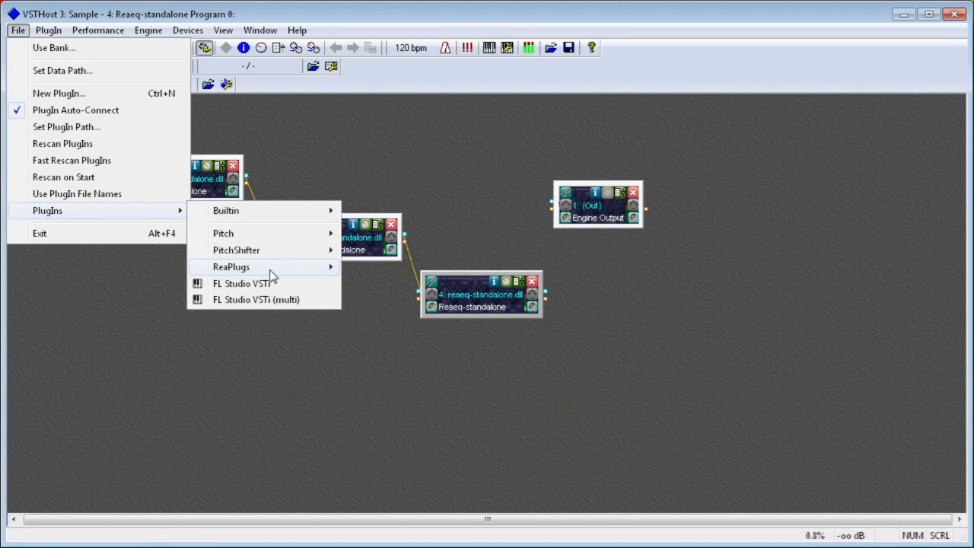
pyautogui.moveTo(327, 268)
pyautogui.click(427, 347)
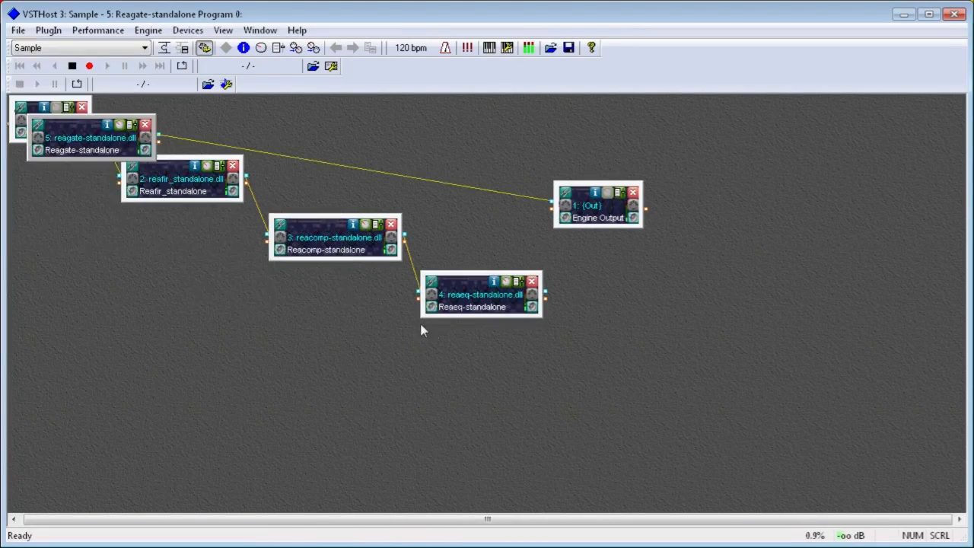
pyautogui.moveTo(98, 137); pyautogui.dragTo(626, 351)
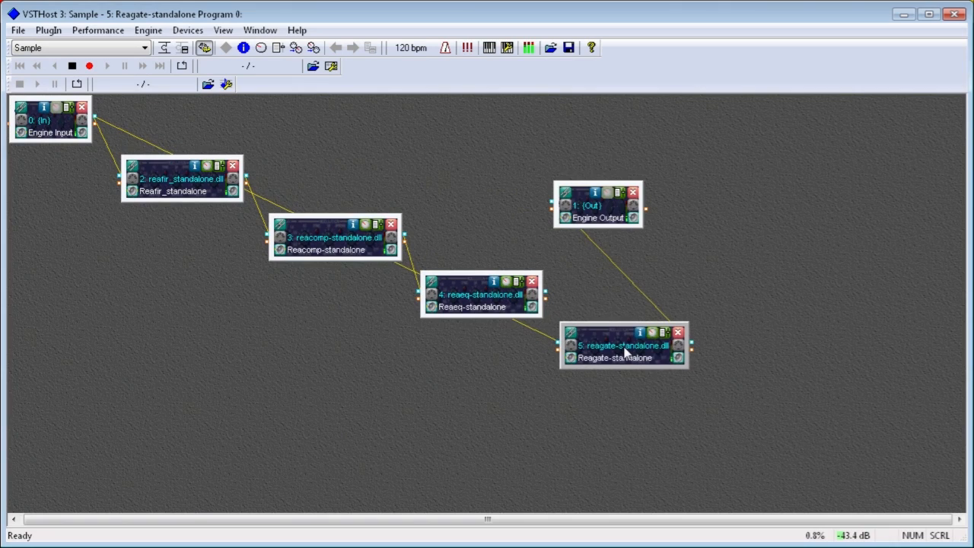
pyautogui.rightClick(582, 352)
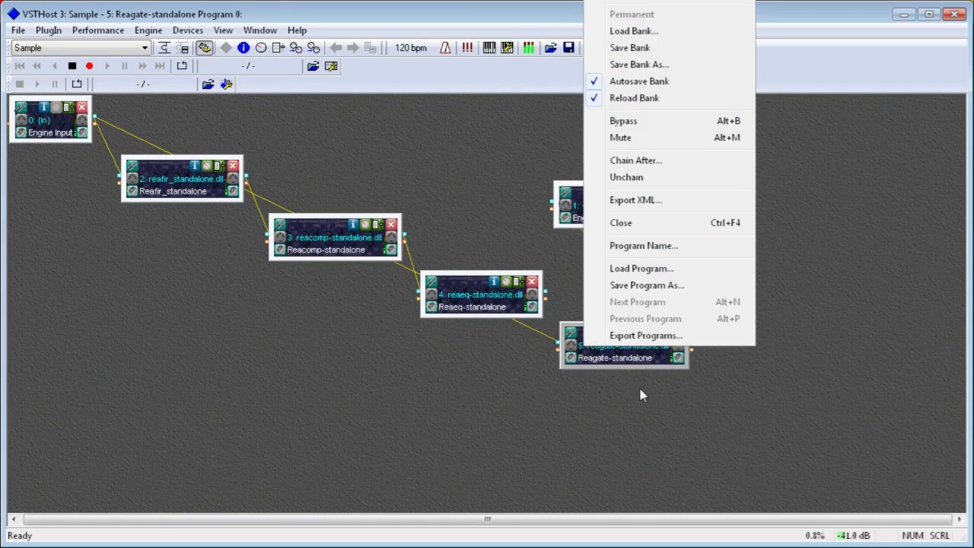
pyautogui.click(626, 178)
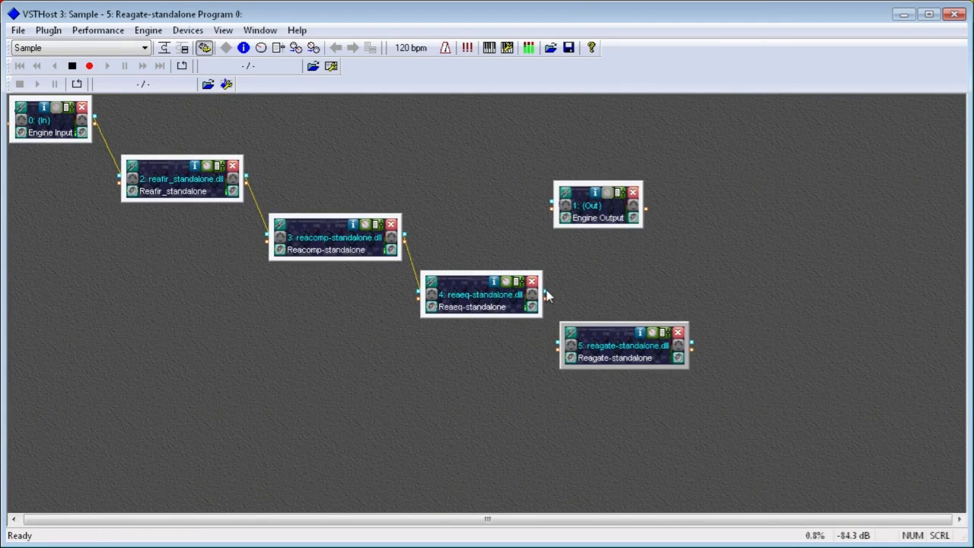
# Chain Reaeq-standalone into Reagate-standalone, move Engine Output to the end of the staircase and chain it after Reagate-standalone
pyautogui.moveTo(547, 294); pyautogui.dragTo(560, 344)
pyautogui.moveTo(590, 217); pyautogui.dragTo(746, 410)
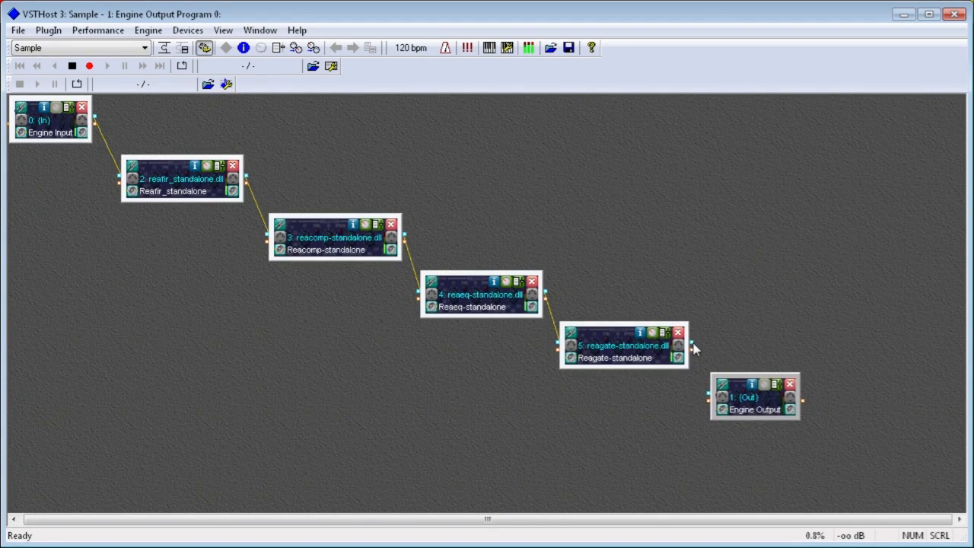
pyautogui.moveTo(691, 344); pyautogui.dragTo(708, 396)
# Open the Reafir_standalone editor, move it clear of the first blocks and set its mode to Subtract
pyautogui.click(174, 190)
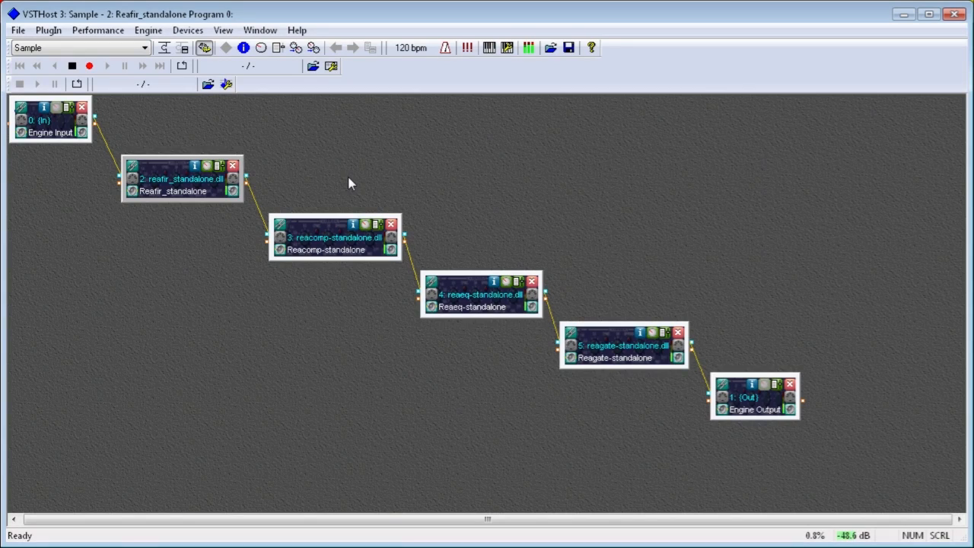
pyautogui.click(207, 171)
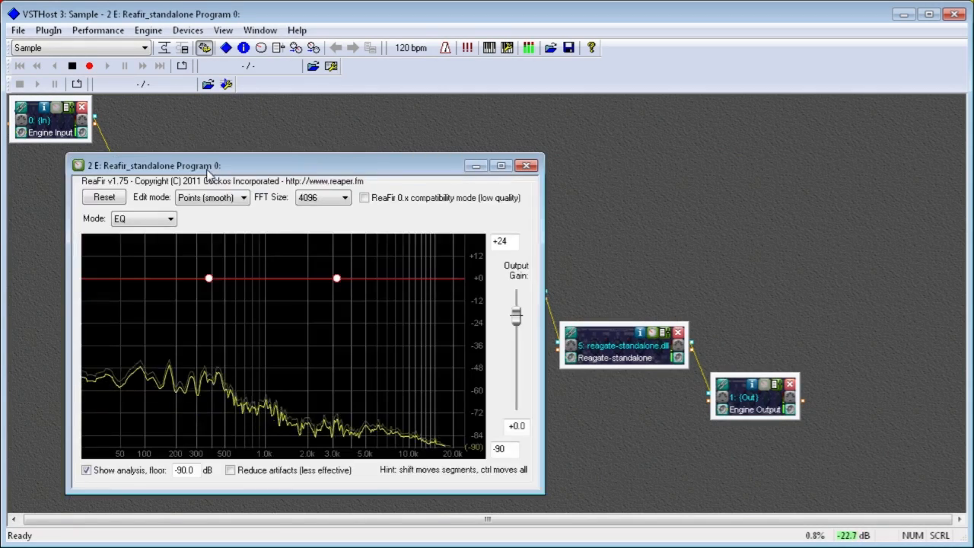
pyautogui.moveTo(437, 173); pyautogui.dragTo(806, 123)
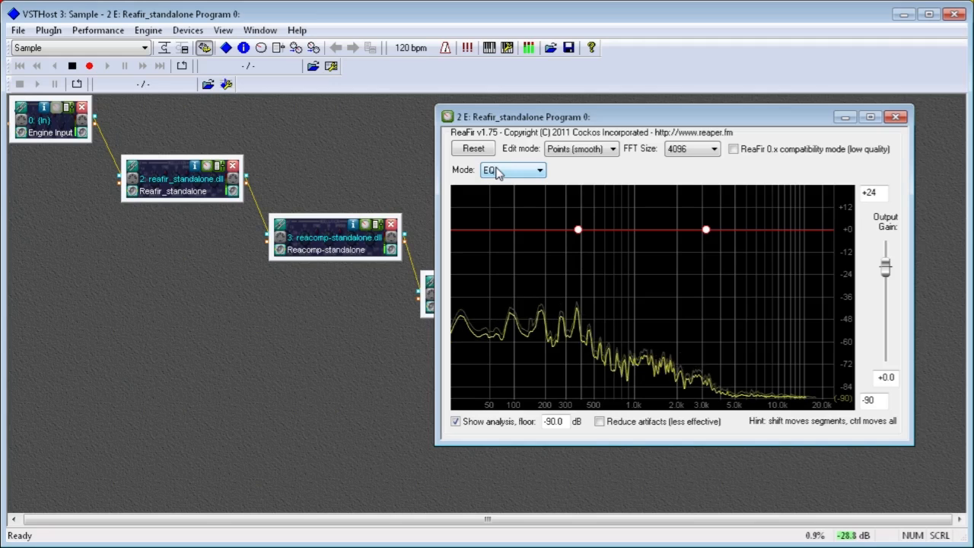
pyautogui.click(497, 170)
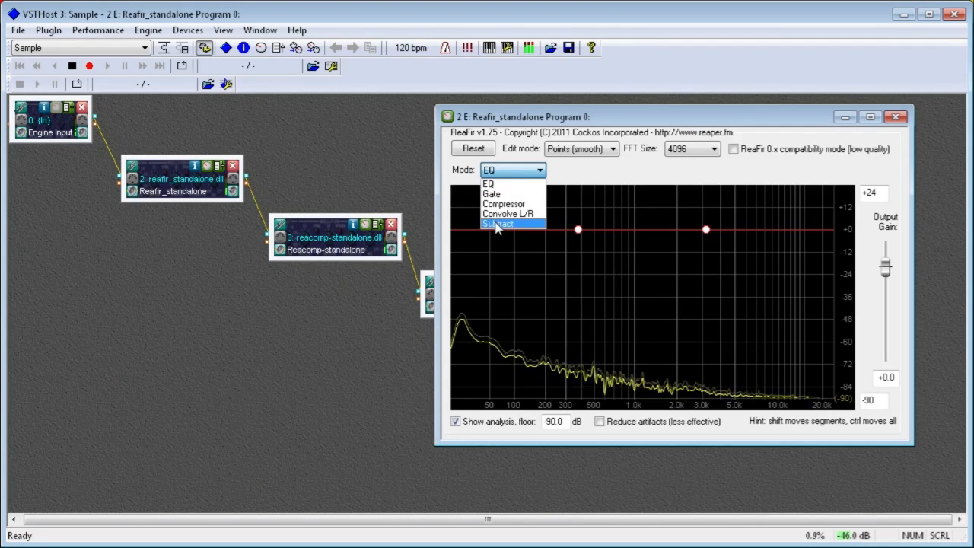
pyautogui.click(499, 223)
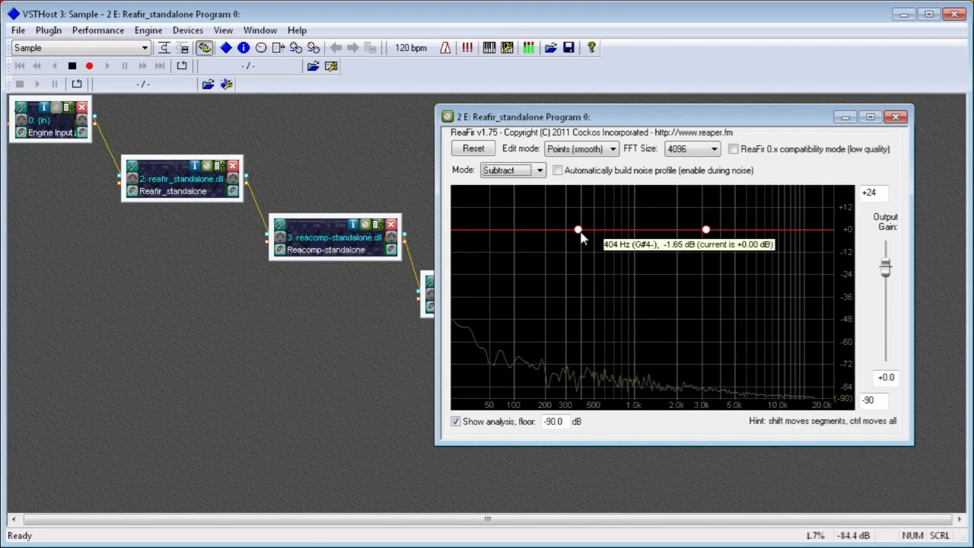
# Shape a six-point subtraction curve just above the noise floor, falling from about -46 dB to -87 dB, and close the Reafir editor
pyautogui.moveTo(578, 229); pyautogui.dragTo(519, 346)
pyautogui.click(503, 311)
pyautogui.moveTo(580, 317); pyautogui.dragTo(599, 358)
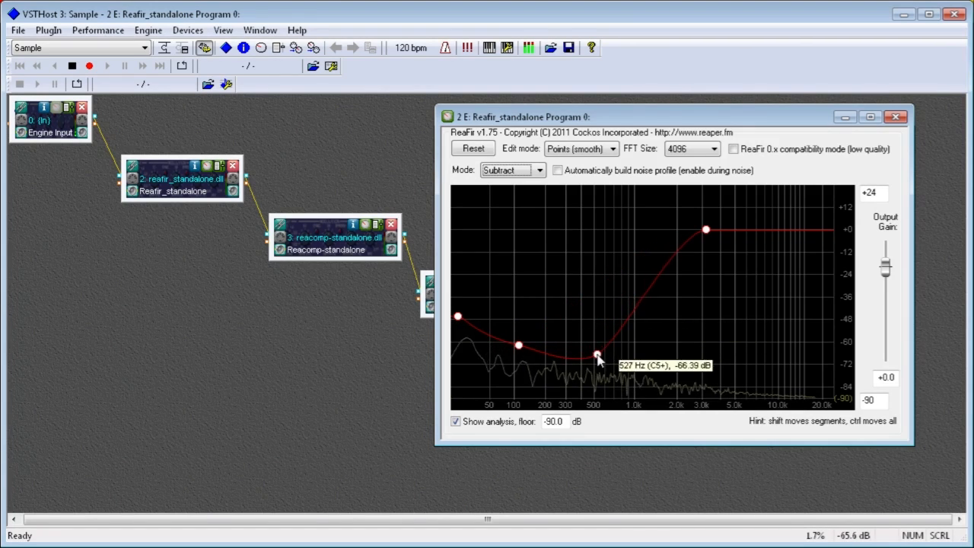
pyautogui.moveTo(706, 229); pyautogui.dragTo(691, 379)
pyautogui.moveTo(761, 365); pyautogui.dragTo(828, 392)
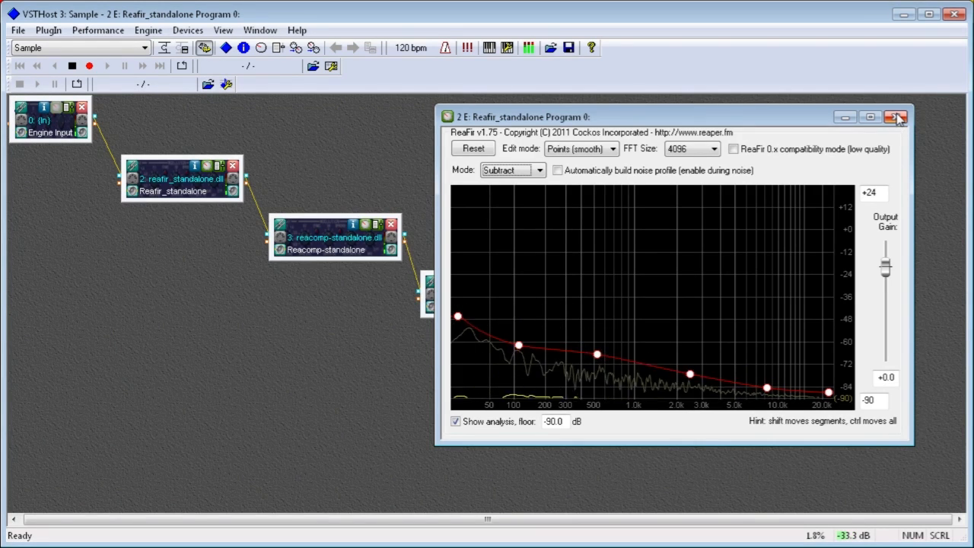
pyautogui.click(897, 117)
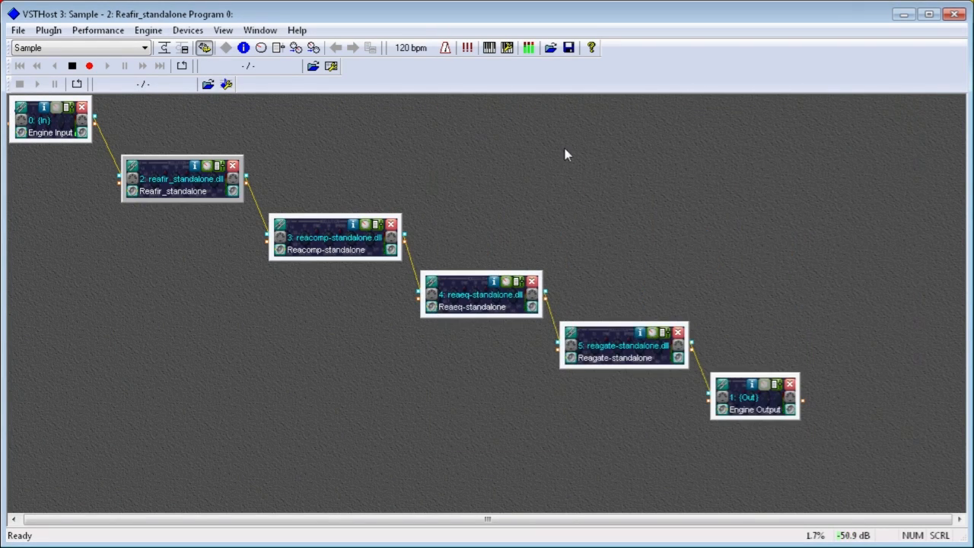
# In the Reacomp-standalone editor, set attack to 0.0 ms, ratio to 25.1:1 and threshold to -17.8 dB, and close it
pyautogui.click(365, 228)
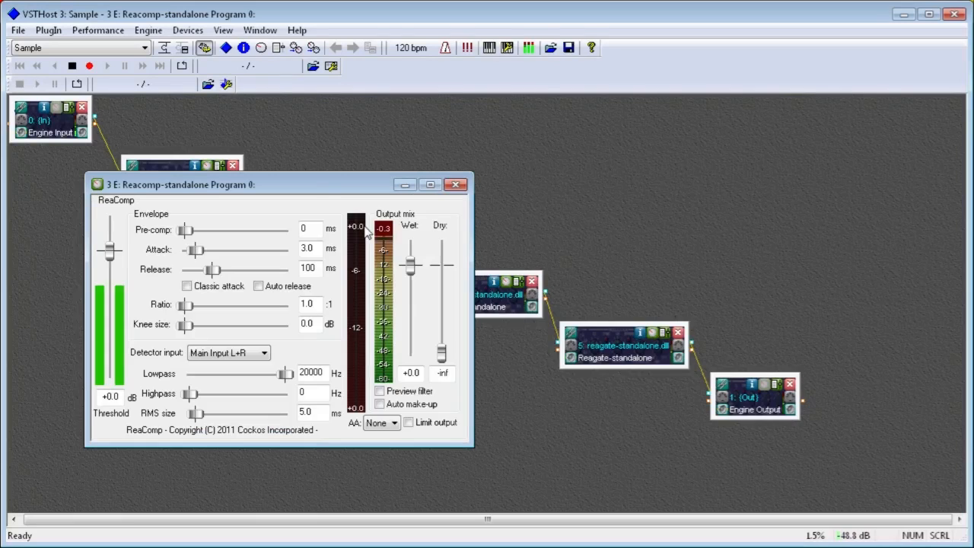
pyautogui.moveTo(322, 178); pyautogui.dragTo(801, 121)
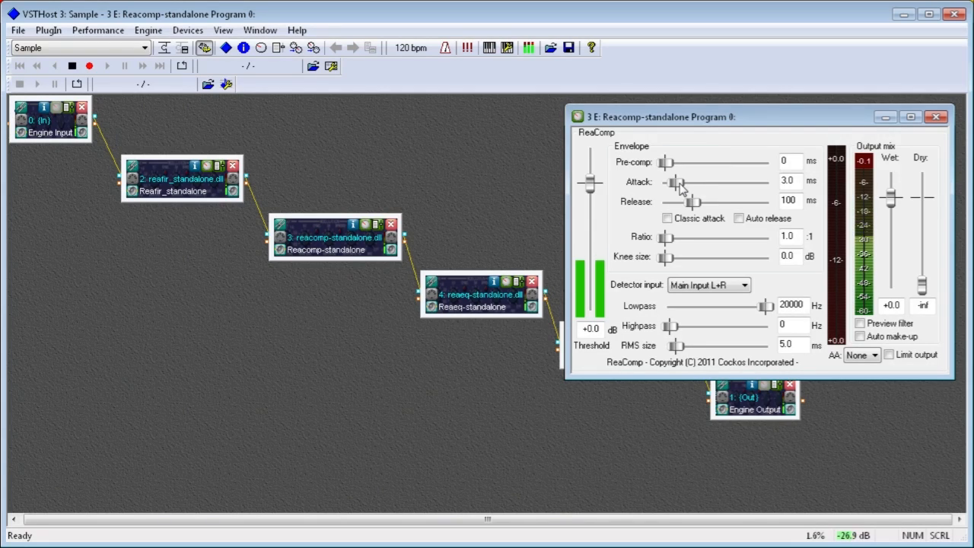
pyautogui.moveTo(676, 182); pyautogui.dragTo(517, 180)
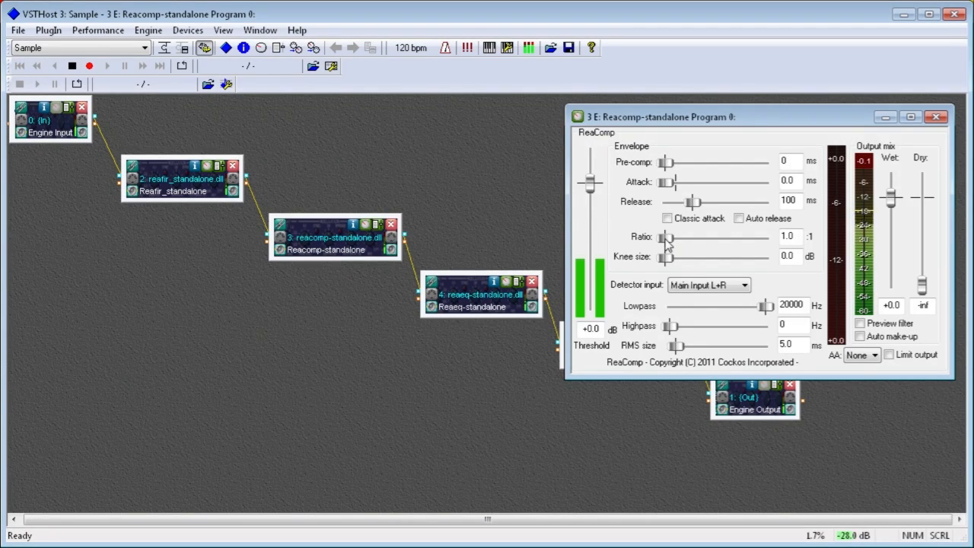
pyautogui.moveTo(666, 238); pyautogui.dragTo(721, 239)
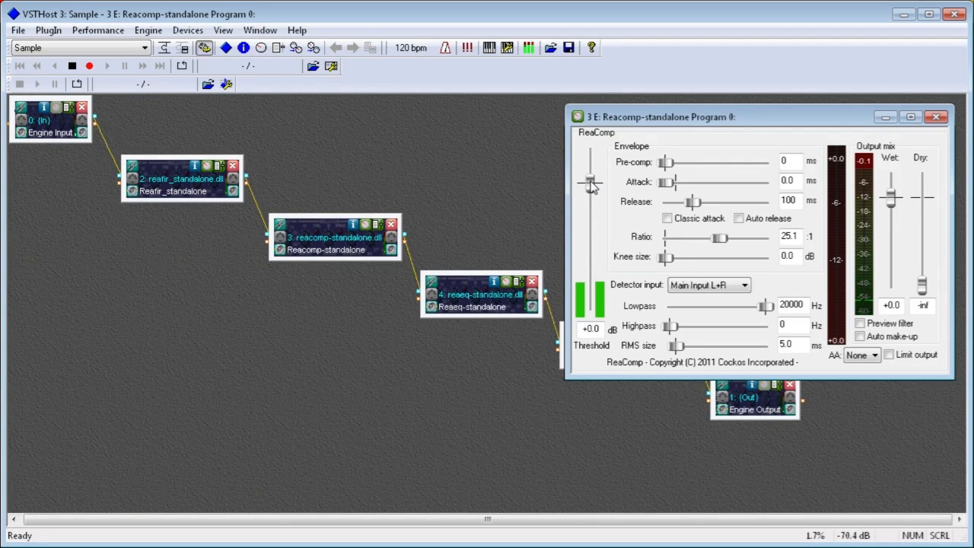
pyautogui.moveTo(591, 186); pyautogui.dragTo(593, 249)
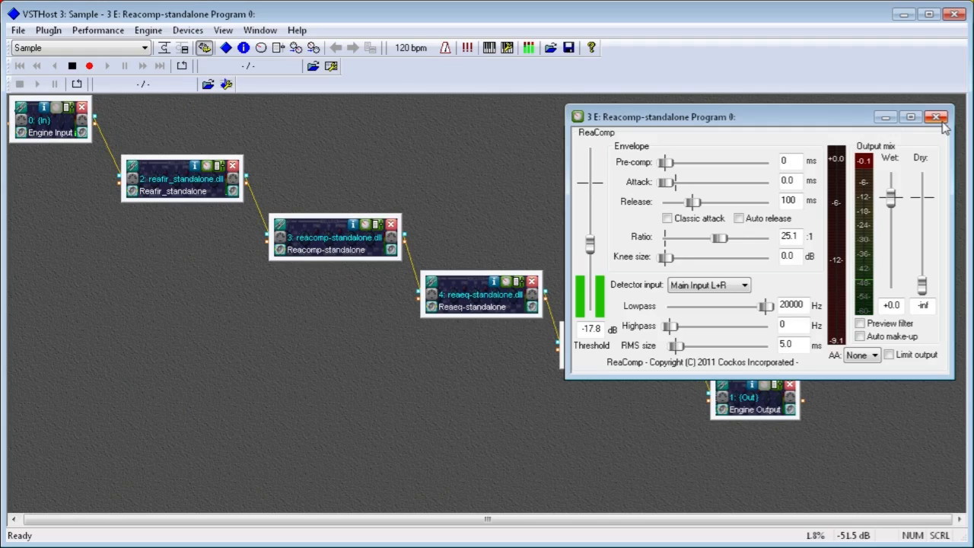
pyautogui.click(937, 117)
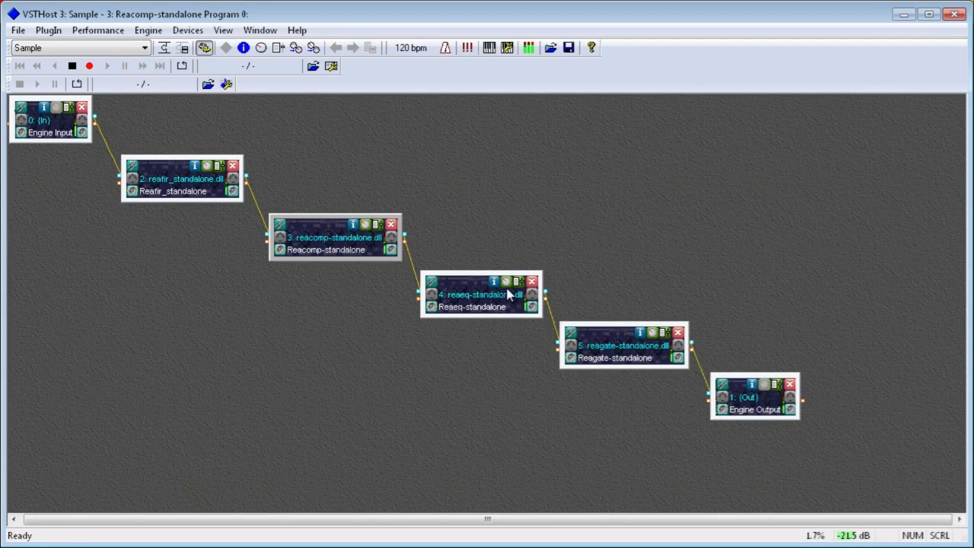
# Open the Reaeq-standalone editor, move it aside and set the bandwidth of bands 1 and 2 to 4.00 octaves
pyautogui.doubleClick(508, 294)
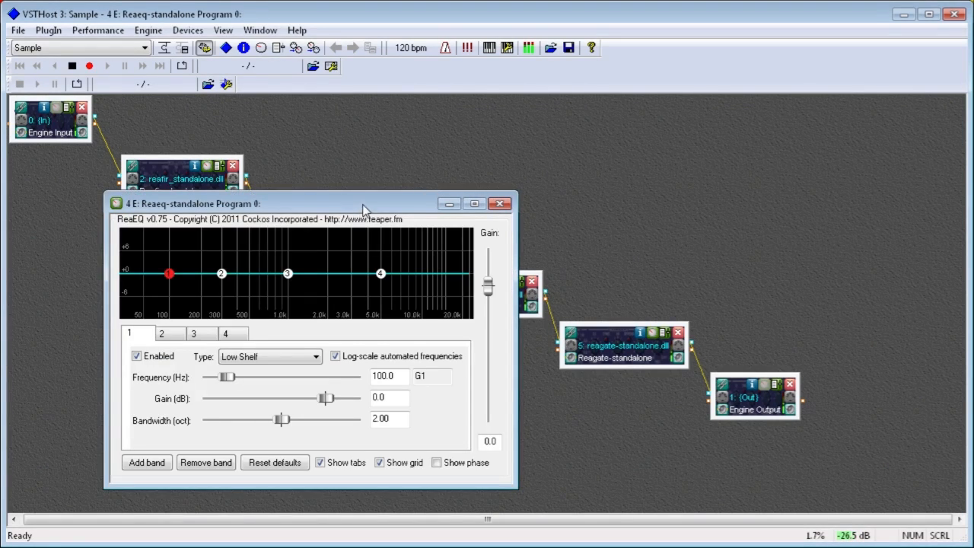
pyautogui.moveTo(364, 209); pyautogui.dragTo(801, 123)
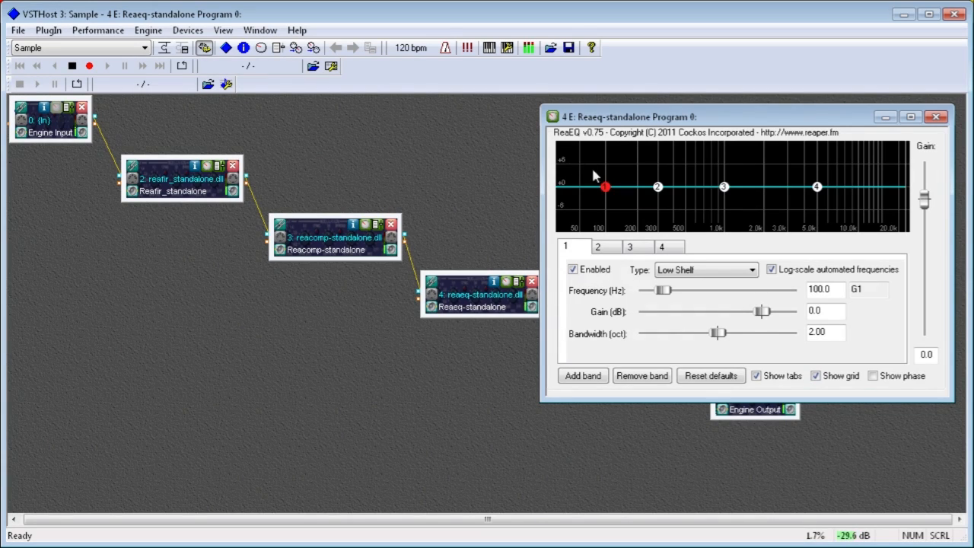
pyautogui.moveTo(605, 188)
pyautogui.moveTo(719, 332); pyautogui.dragTo(795, 333)
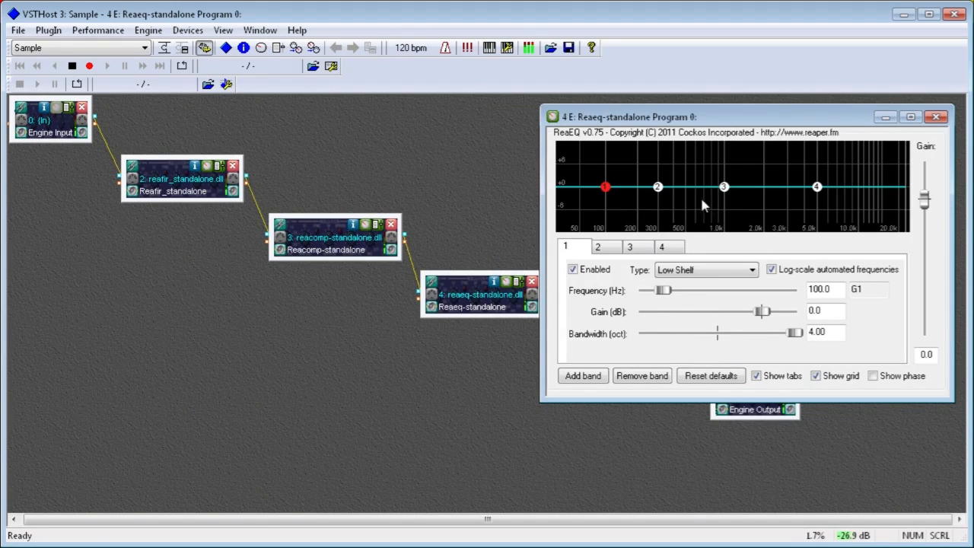
pyautogui.click(657, 186)
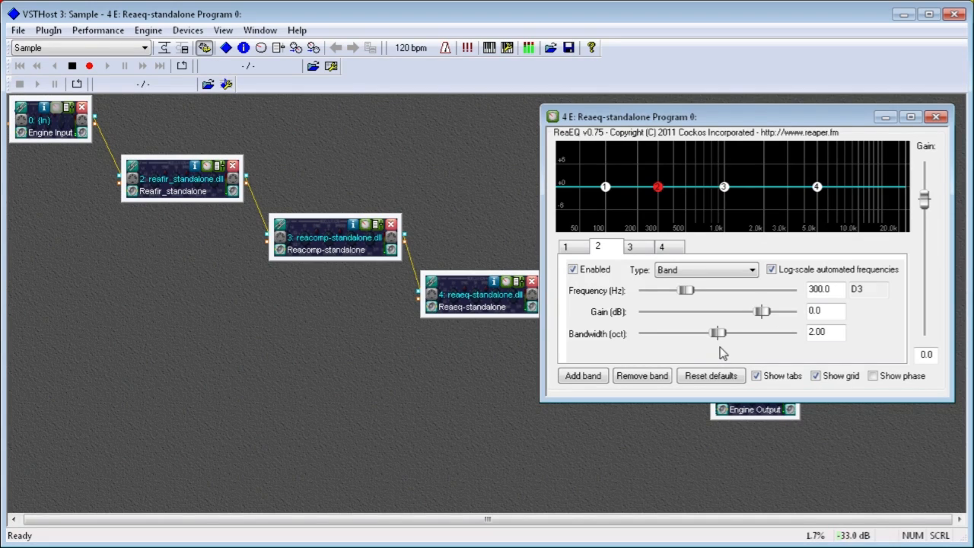
pyautogui.moveTo(718, 333); pyautogui.dragTo(794, 333)
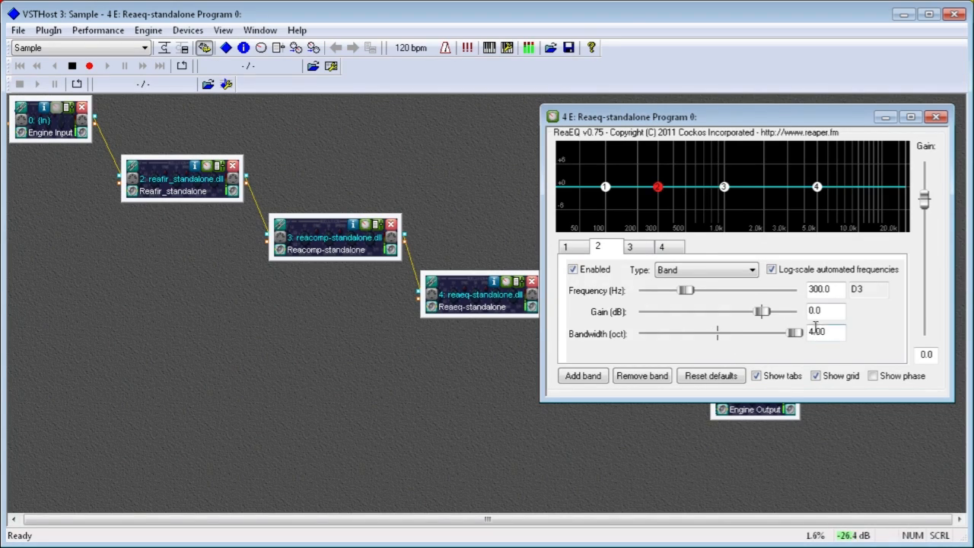
# Boost EQ band 1 to 16.0 dB at 27.3 Hz and band 2 to 4.6 dB at 322.7 Hz, and close the editor
pyautogui.moveTo(607, 189); pyautogui.dragTo(579, 146)
pyautogui.moveTo(657, 186); pyautogui.dragTo(662, 175)
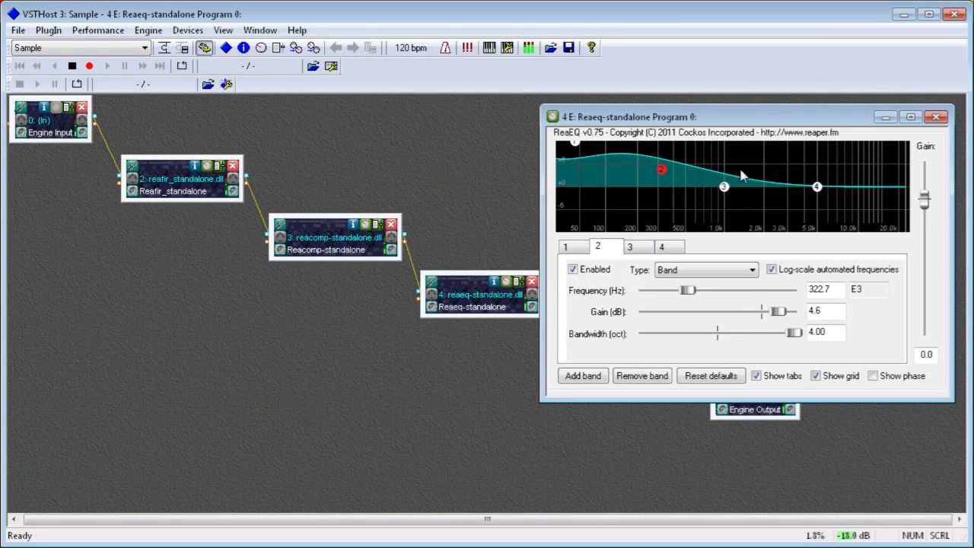
pyautogui.moveTo(581, 146); pyautogui.dragTo(563, 135)
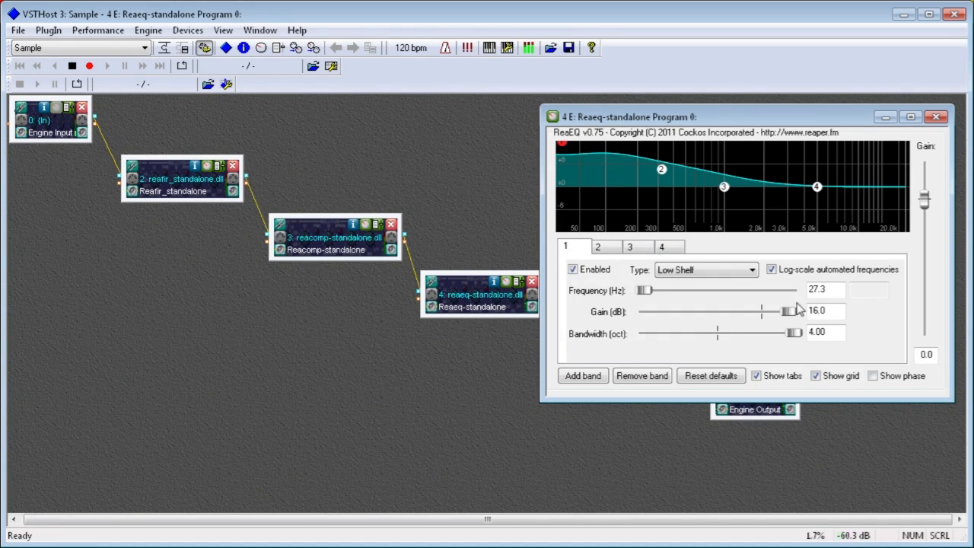
pyautogui.moveTo(797, 337)
pyautogui.mouseDown()
pyautogui.moveTo(678, 334)
pyautogui.moveTo(813, 338)
pyautogui.moveTo(661, 335)
pyautogui.moveTo(795, 338)
pyautogui.mouseUp()
pyautogui.click(662, 169)
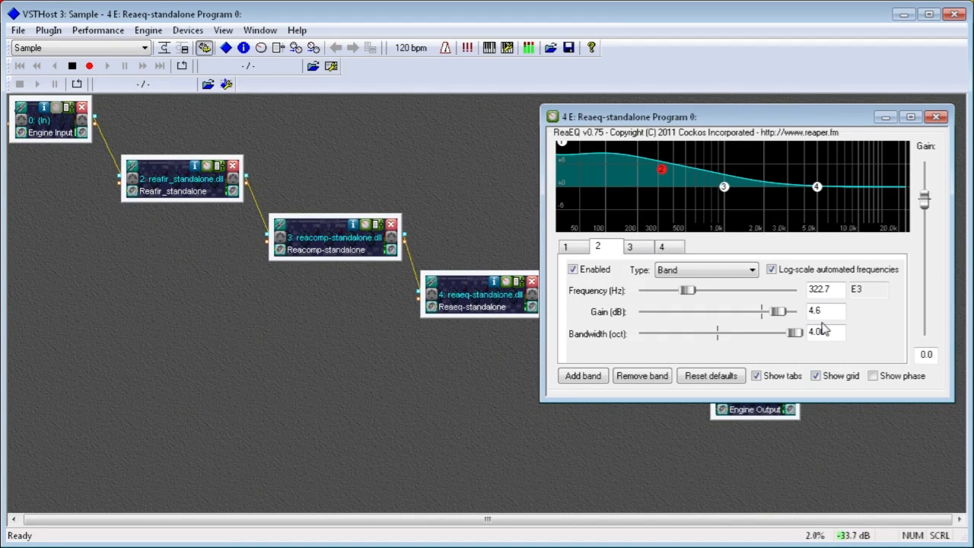
pyautogui.click(936, 117)
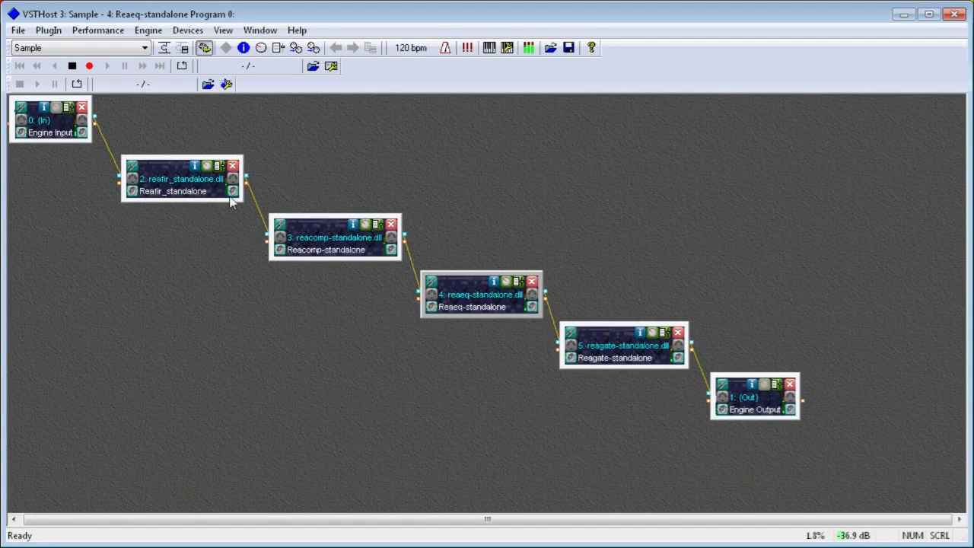
# Walk through the Reacomp, Reaeq and Reagate modules in the chain and open the Reagate-standalone editor
pyautogui.click(340, 256)
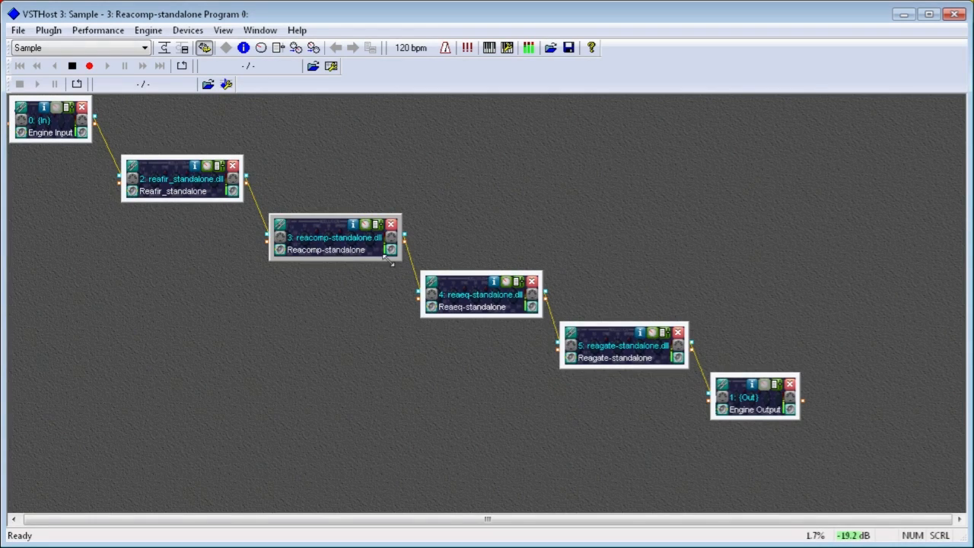
pyautogui.click(473, 306)
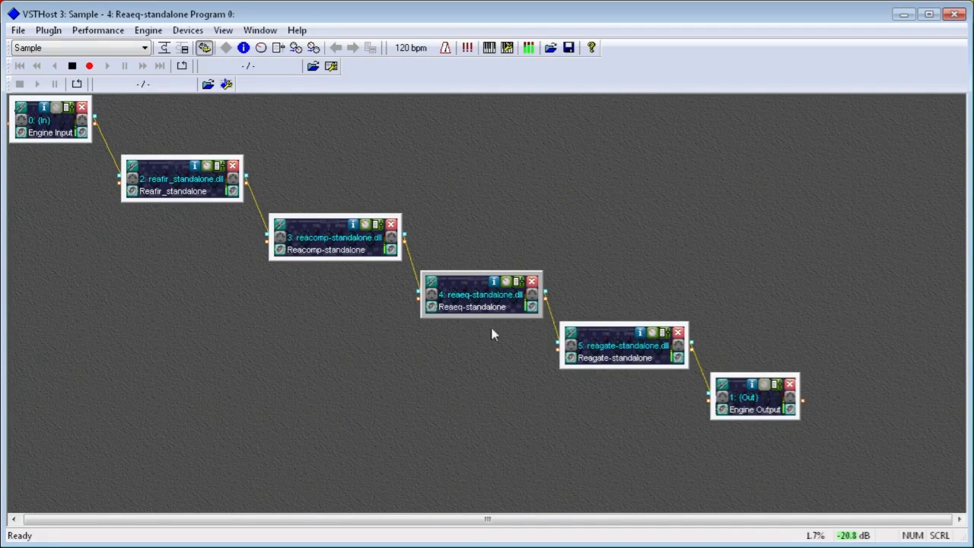
pyautogui.click(633, 353)
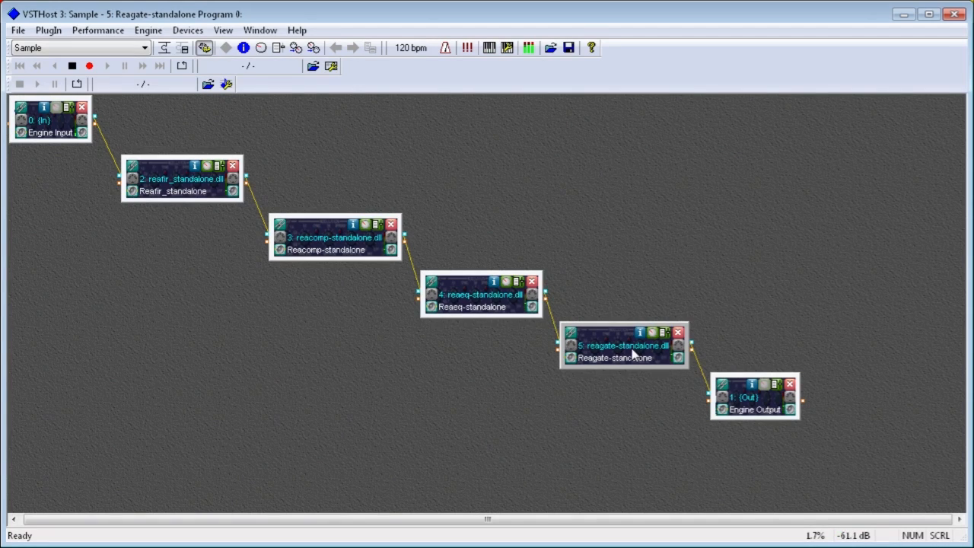
pyautogui.doubleClick(648, 344)
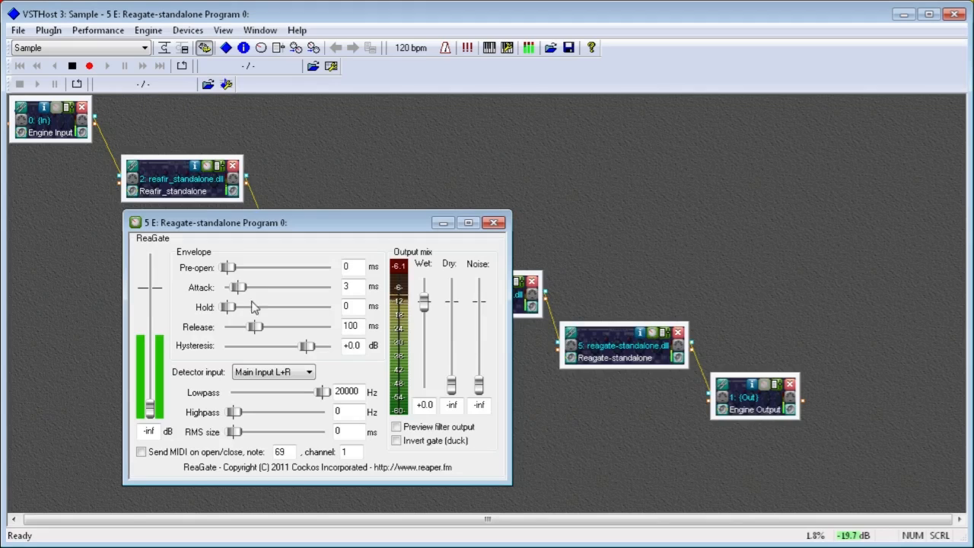
# Review the subtraction curve against the noise floor in the Reafir_standalone editor, moved clear of the gate window, and close it
pyautogui.click(209, 166)
pyautogui.moveTo(358, 248); pyautogui.dragTo(573, 135)
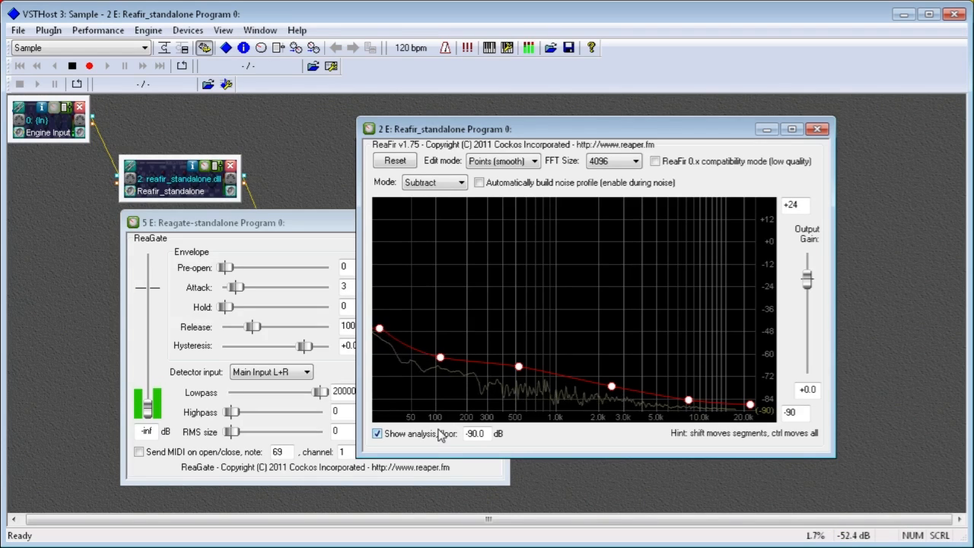
pyautogui.click(818, 130)
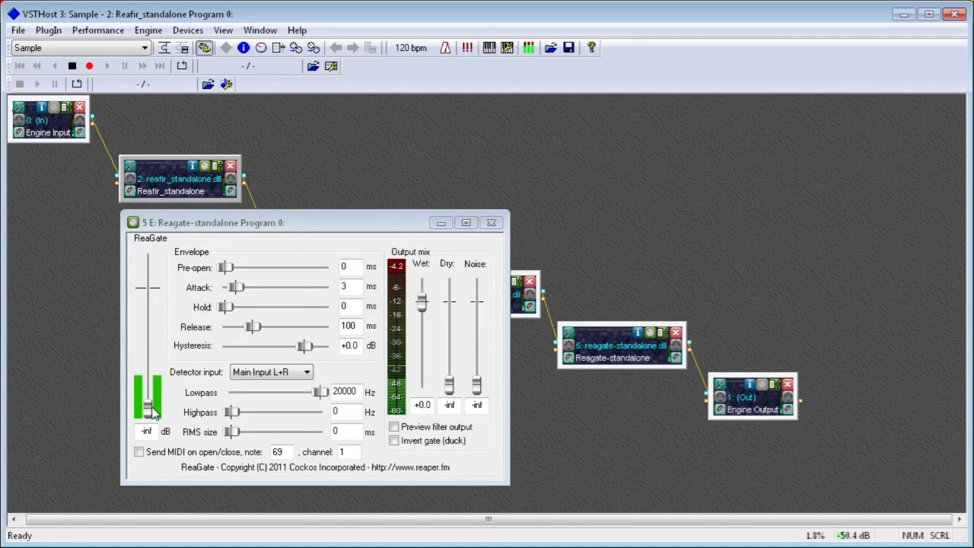
# Set the Reagate threshold to -43.3 dB, try a 230 ms attack, settle on 0 ms, and close the editor
pyautogui.moveTo(152, 410); pyautogui.dragTo(151, 384)
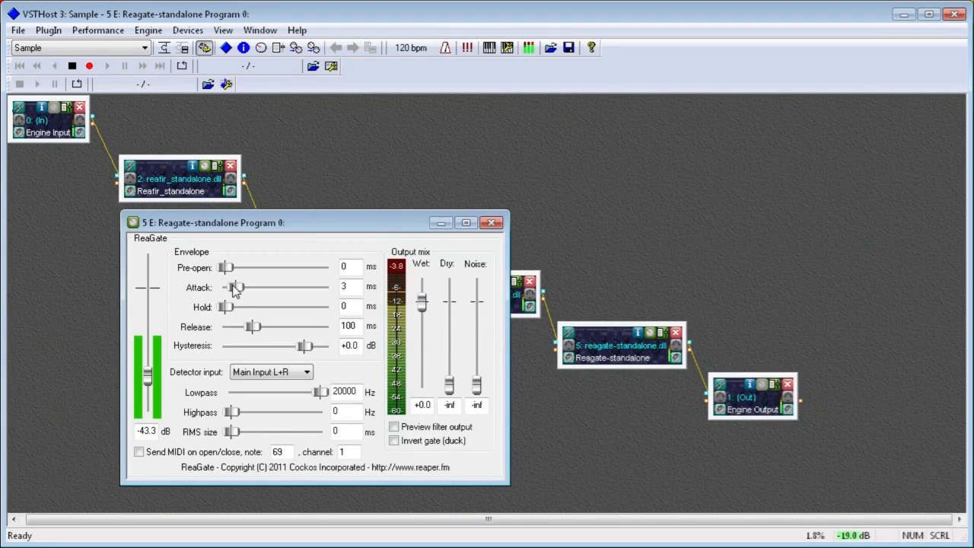
pyautogui.moveTo(235, 292); pyautogui.dragTo(222, 290)
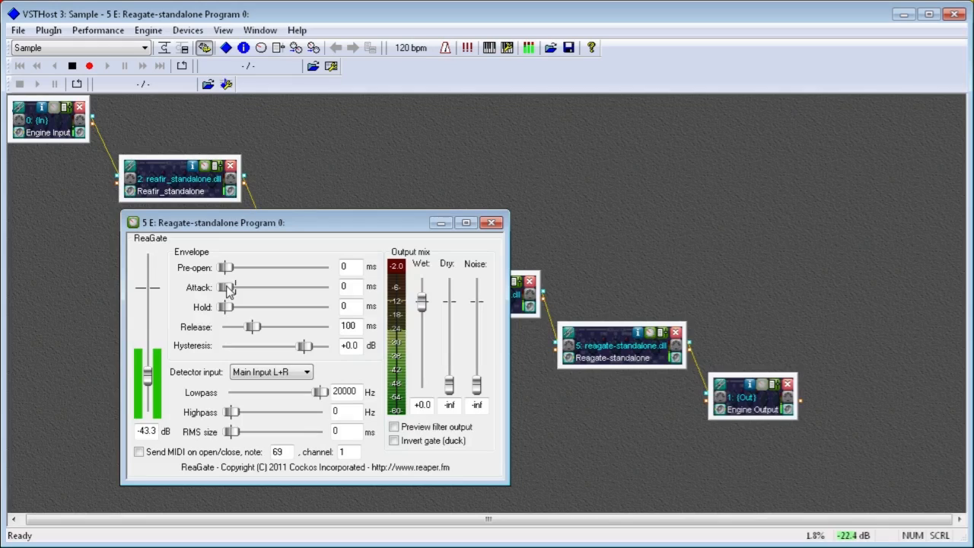
pyautogui.moveTo(226, 288); pyautogui.dragTo(300, 291)
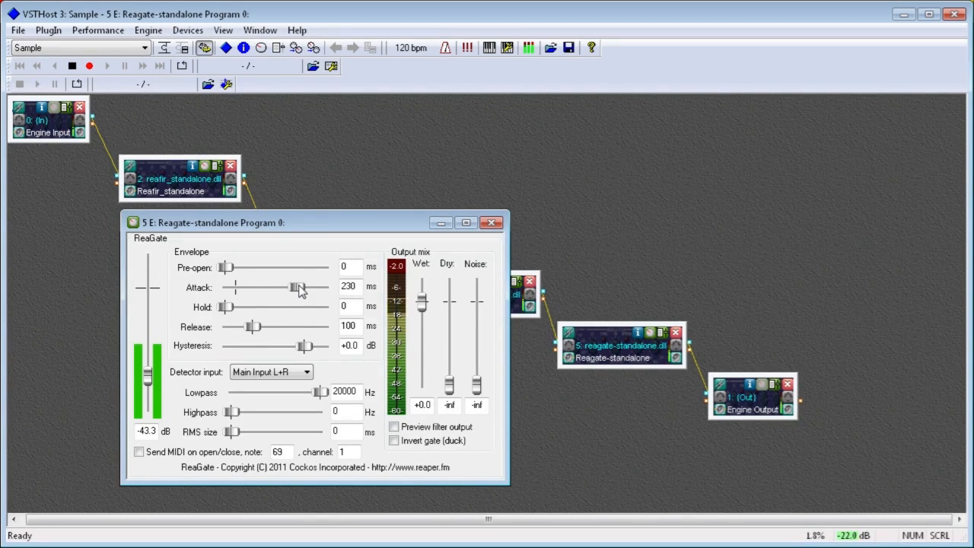
pyautogui.moveTo(301, 292); pyautogui.dragTo(225, 302)
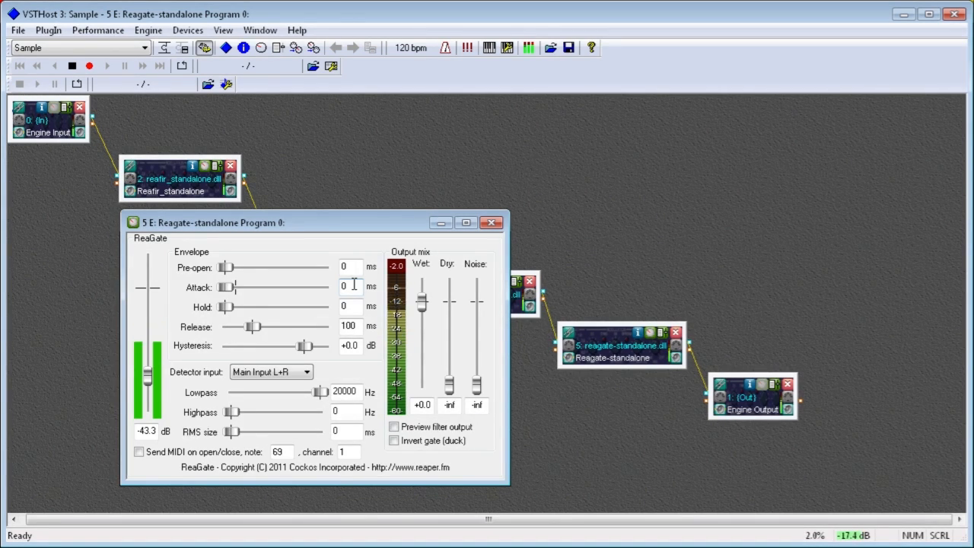
pyautogui.click(494, 223)
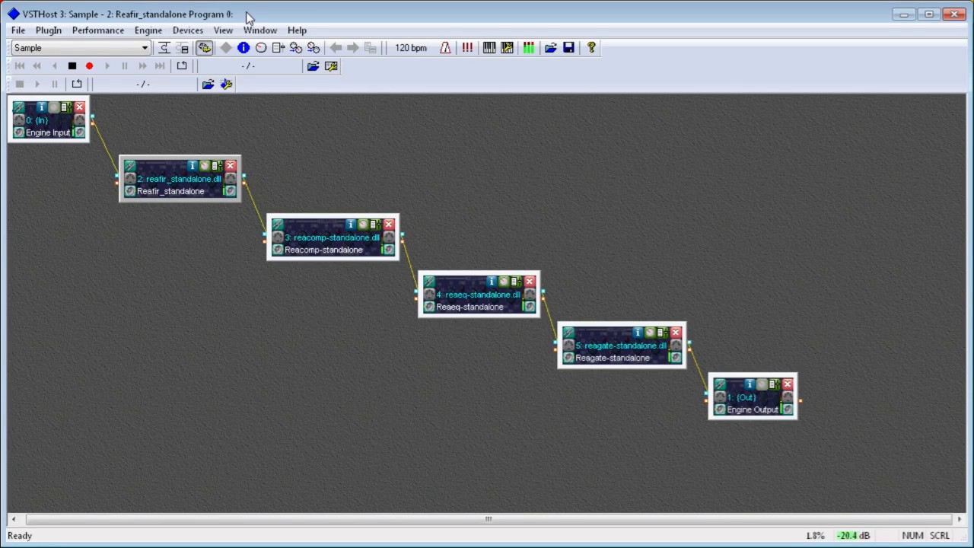
# Route the wave output to MME: Speakers (2- High Definition Audio), with DS: Microphone (2- High Definition Audio Device) as the input port
pyautogui.click(183, 29)
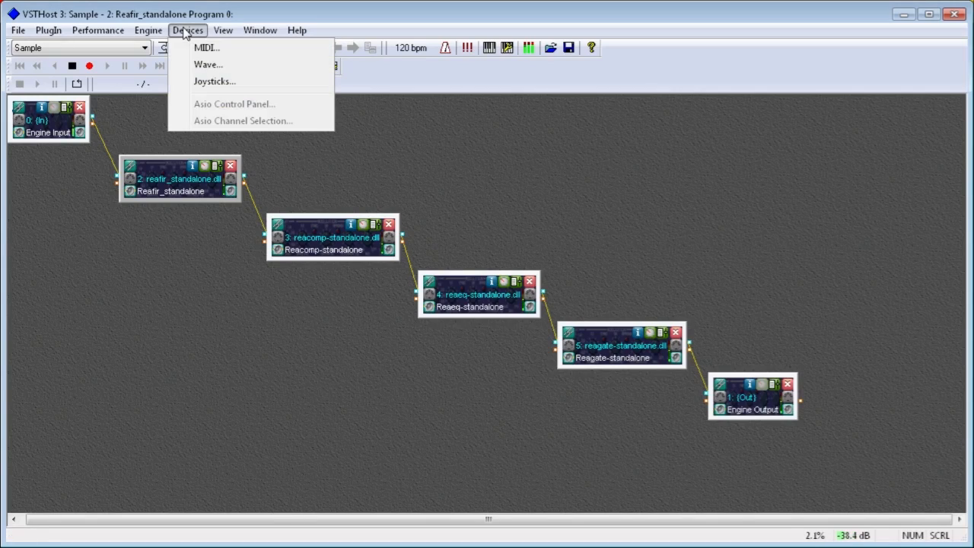
pyautogui.click(206, 65)
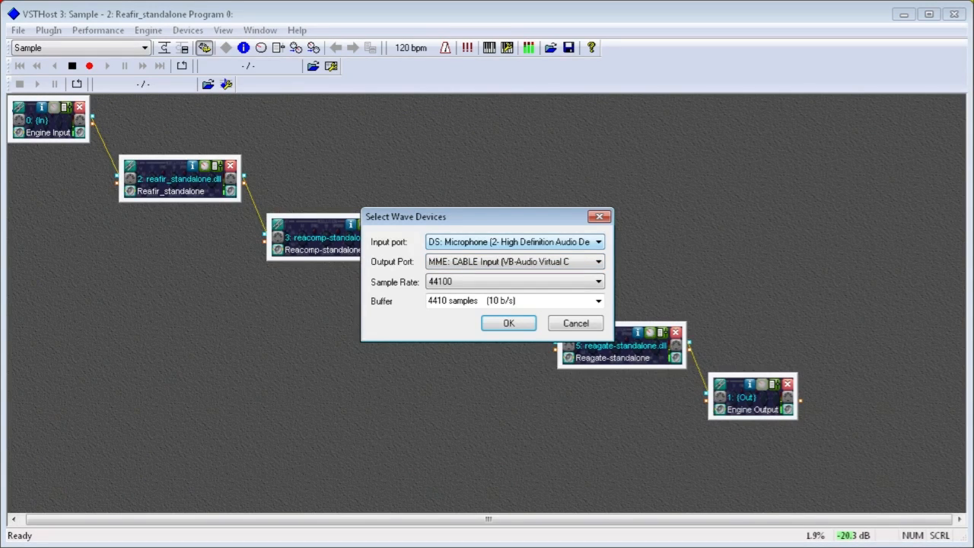
pyautogui.click(522, 242)
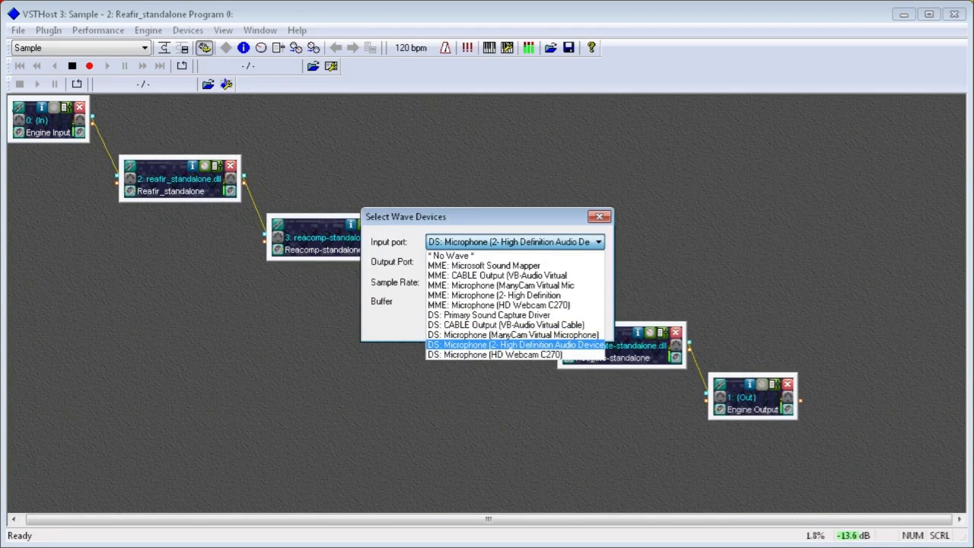
pyautogui.click(515, 345)
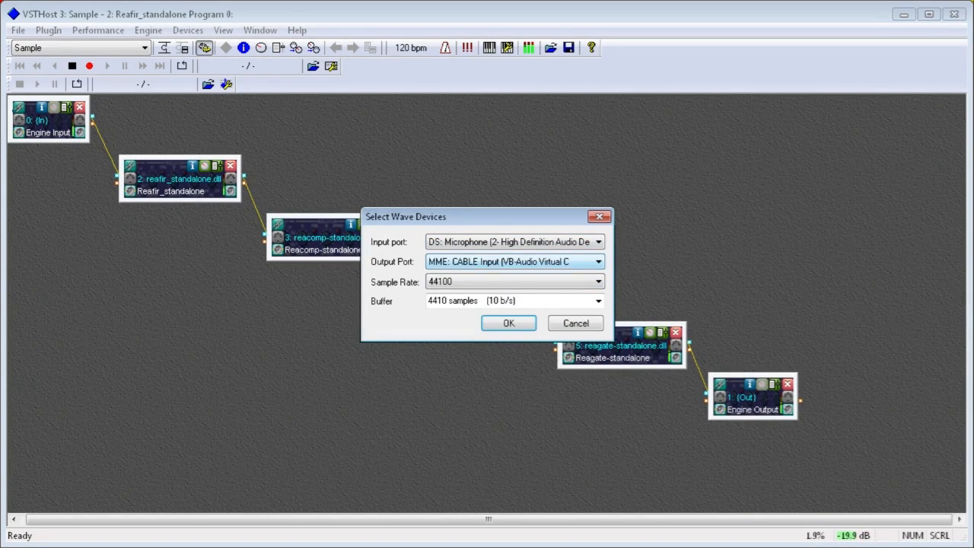
pyautogui.click(516, 261)
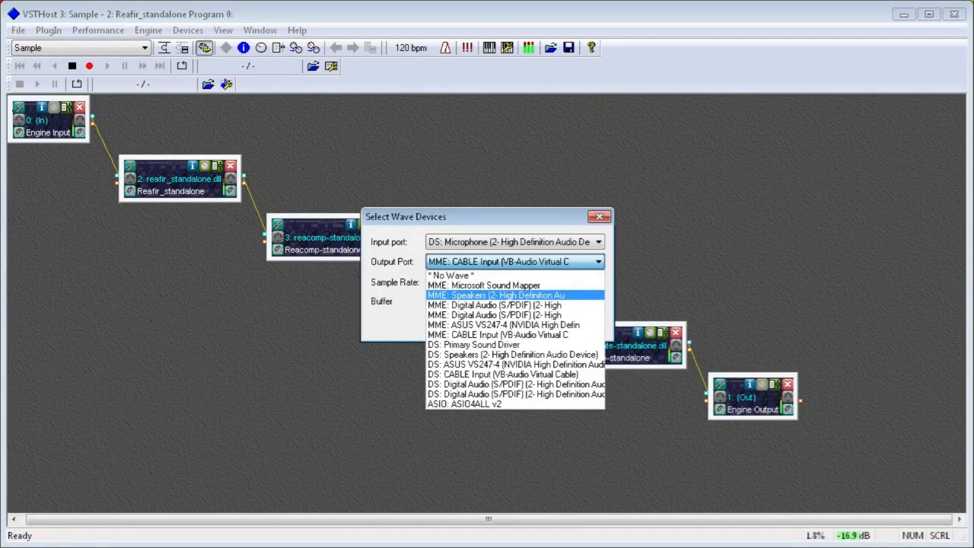
pyautogui.click(499, 295)
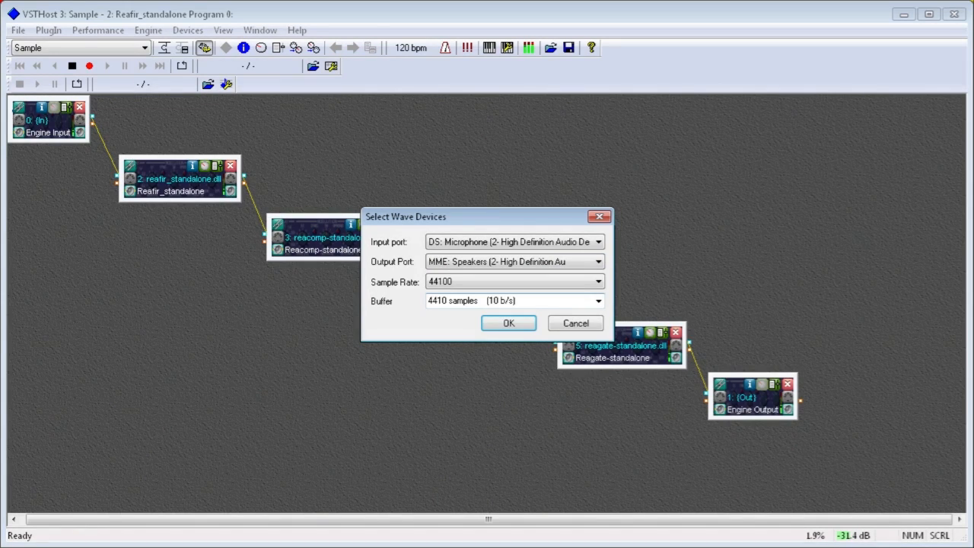
pyautogui.click(509, 323)
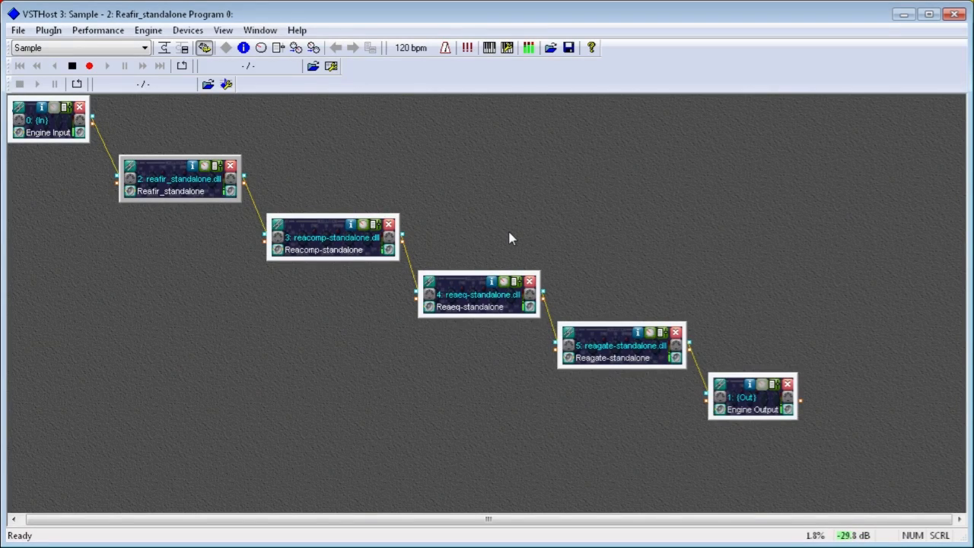
# Set the wave output port to MME: CABLE Input (VB-Audio Virtual Cable) and save the Sample performance
pyautogui.click(179, 30)
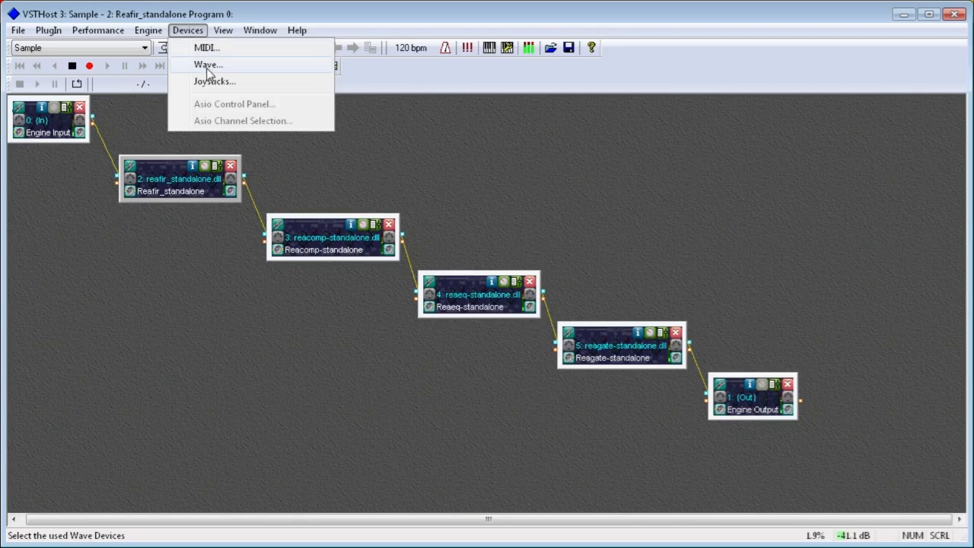
pyautogui.click(206, 67)
pyautogui.click(533, 261)
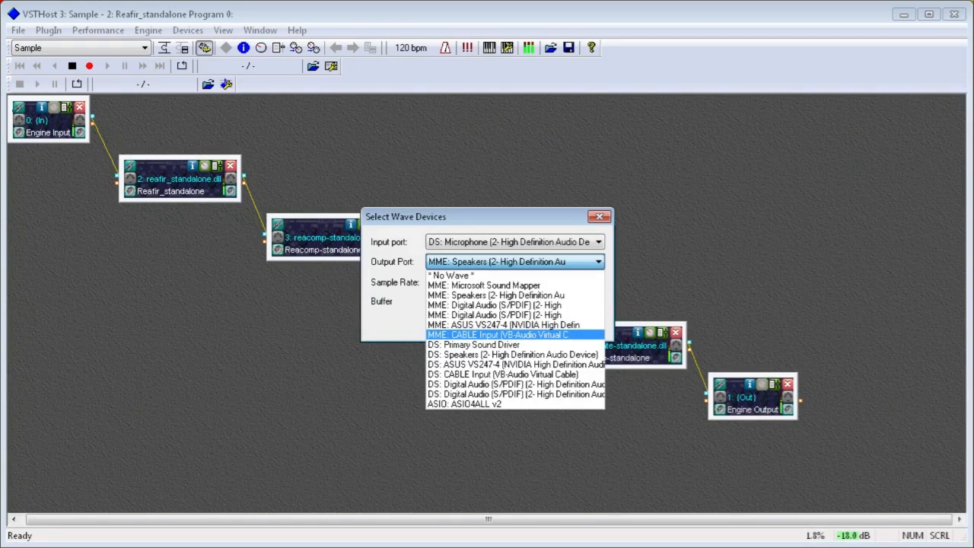
pyautogui.click(499, 334)
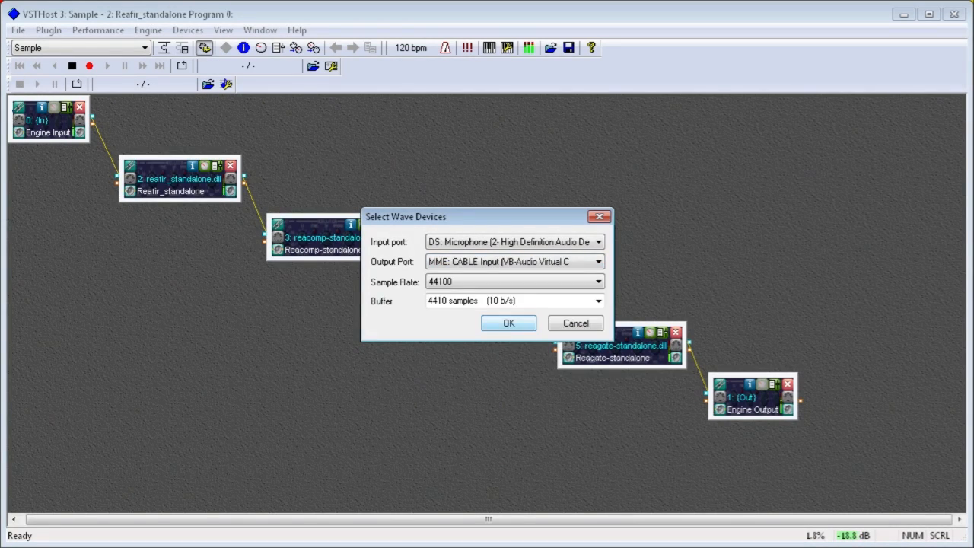
pyautogui.click(495, 325)
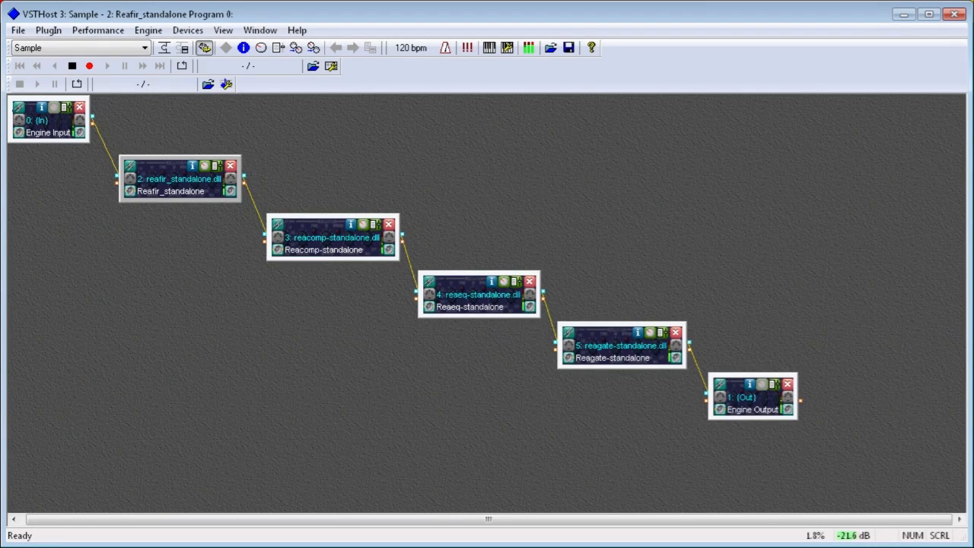
pyautogui.click(89, 30)
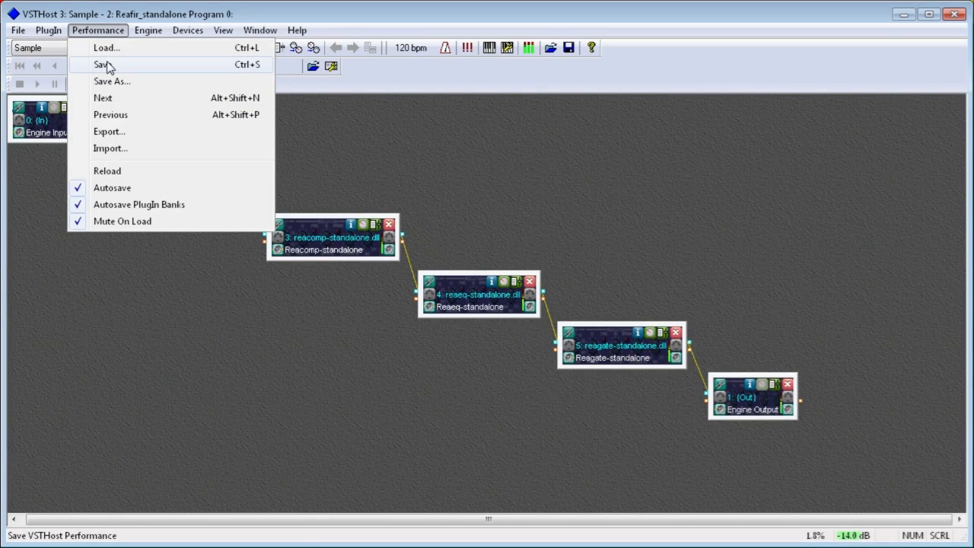
pyautogui.click(103, 64)
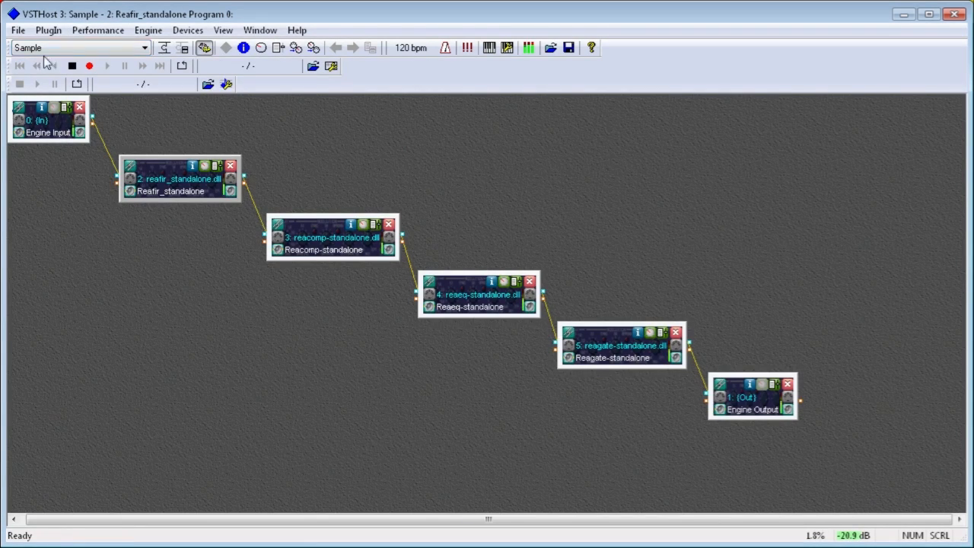
# Load the Stream performance and examine the settings of its first Reacomp-standalone compressor, closing the editor when done
pyautogui.click(96, 48)
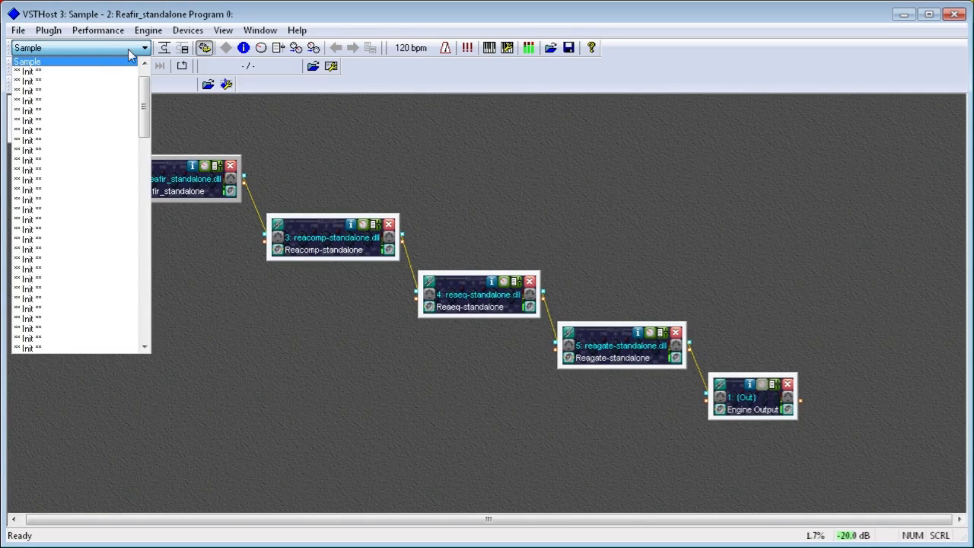
pyautogui.moveTo(145, 97); pyautogui.dragTo(147, 68)
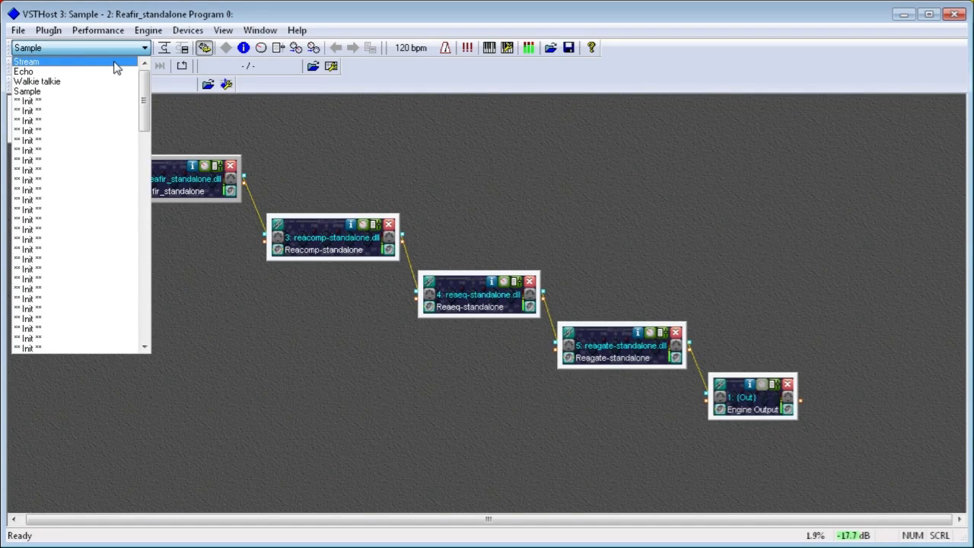
pyautogui.click(116, 62)
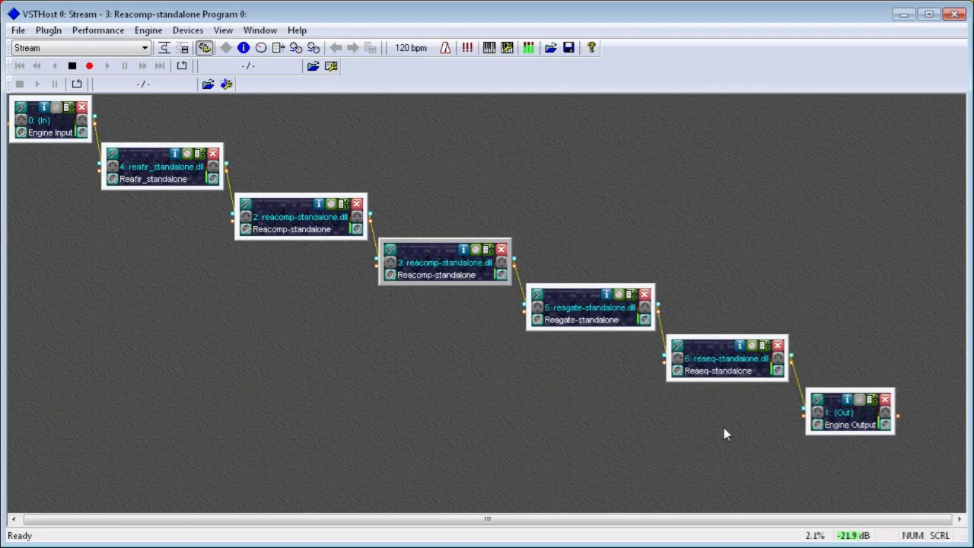
pyautogui.click(188, 156)
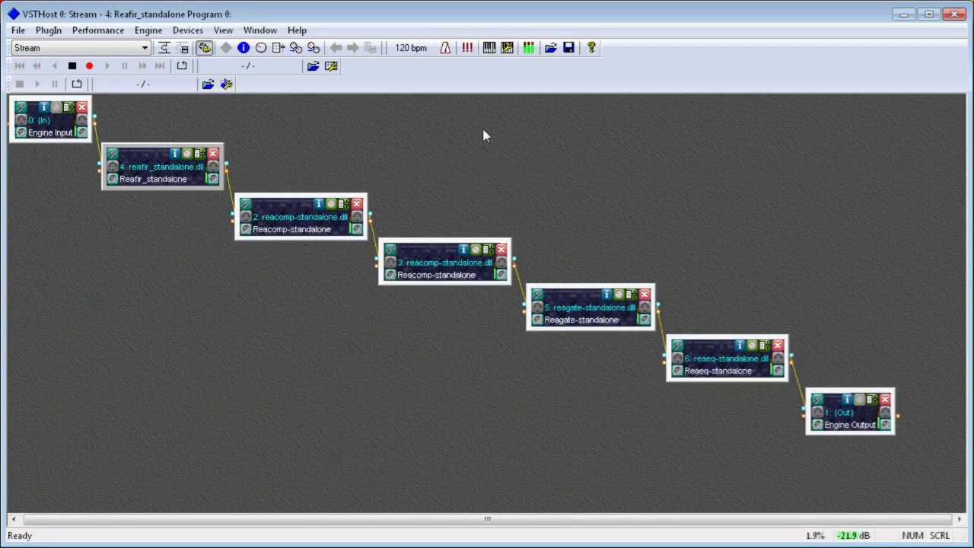
pyautogui.click(487, 127)
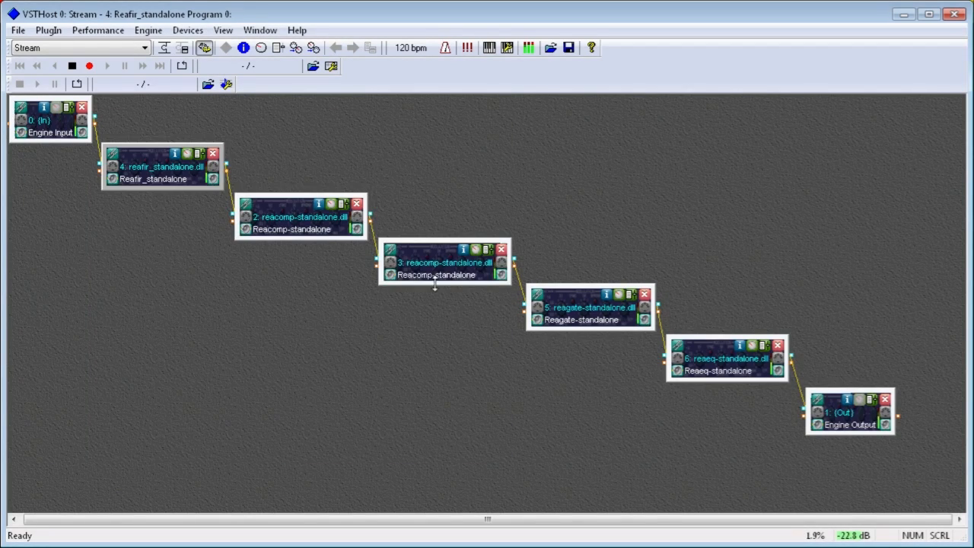
pyautogui.click(334, 211)
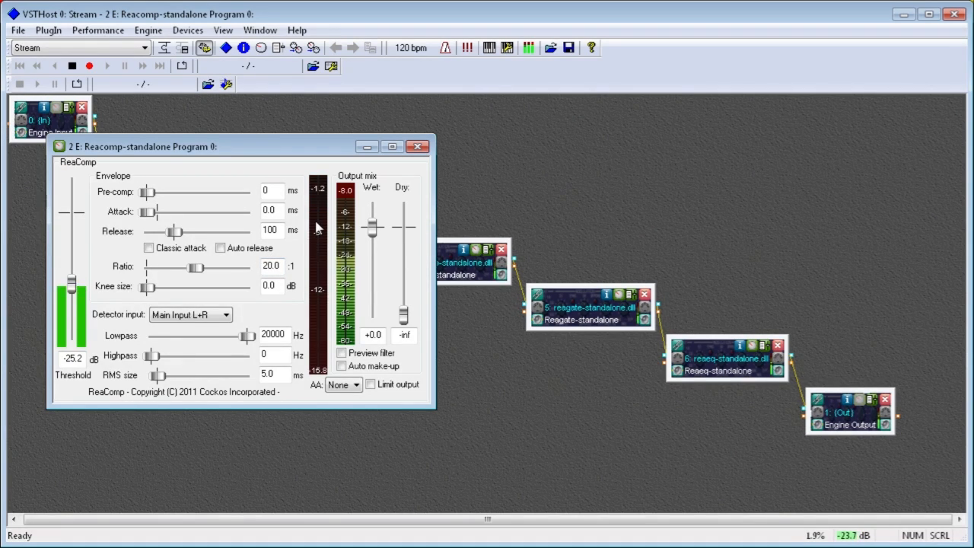
pyautogui.click(419, 147)
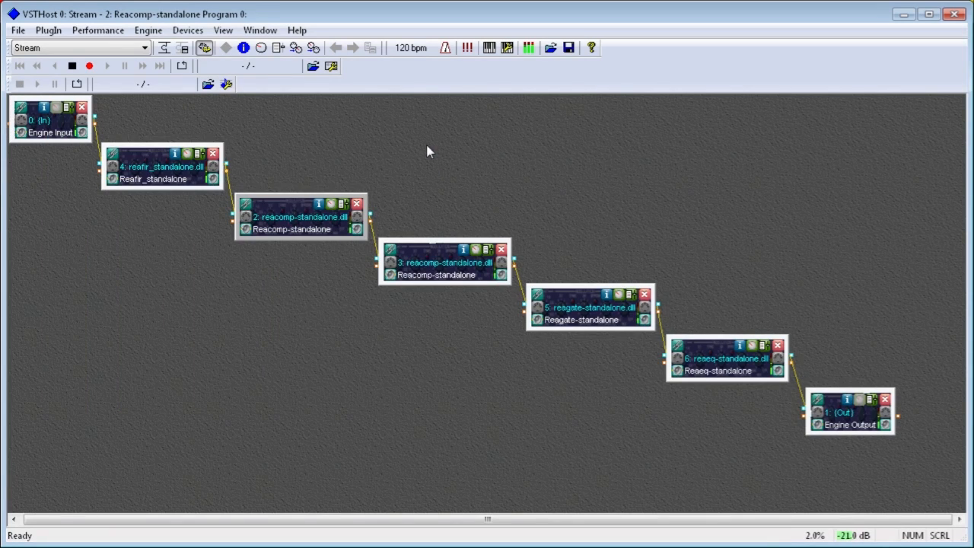
# Load the Echo performance and examine the delay settings in its Readelay-standalone editor, closing it when done
pyautogui.click(57, 43)
pyautogui.click(38, 73)
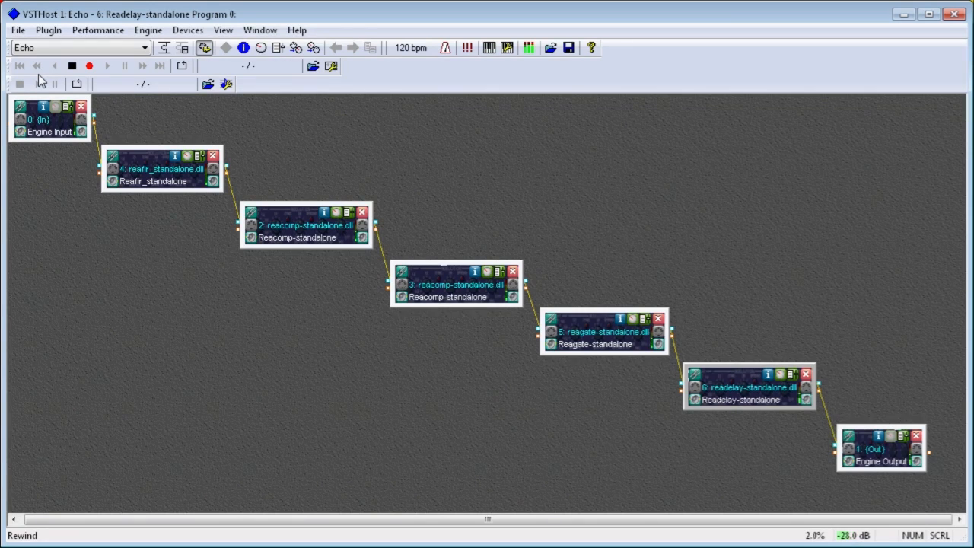
pyautogui.click(780, 374)
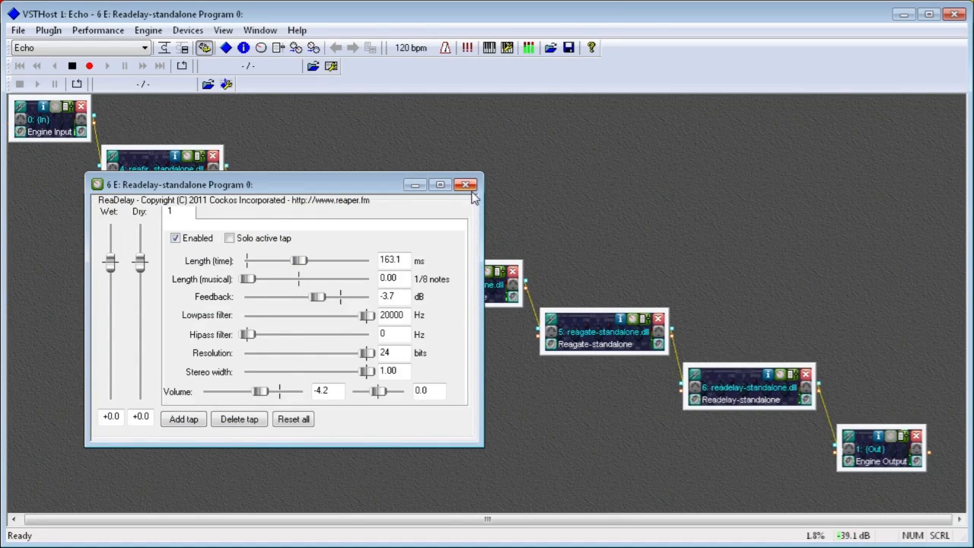
pyautogui.click(466, 185)
# Load the Walkie talkie performance to show its plugin chain
pyautogui.click(113, 52)
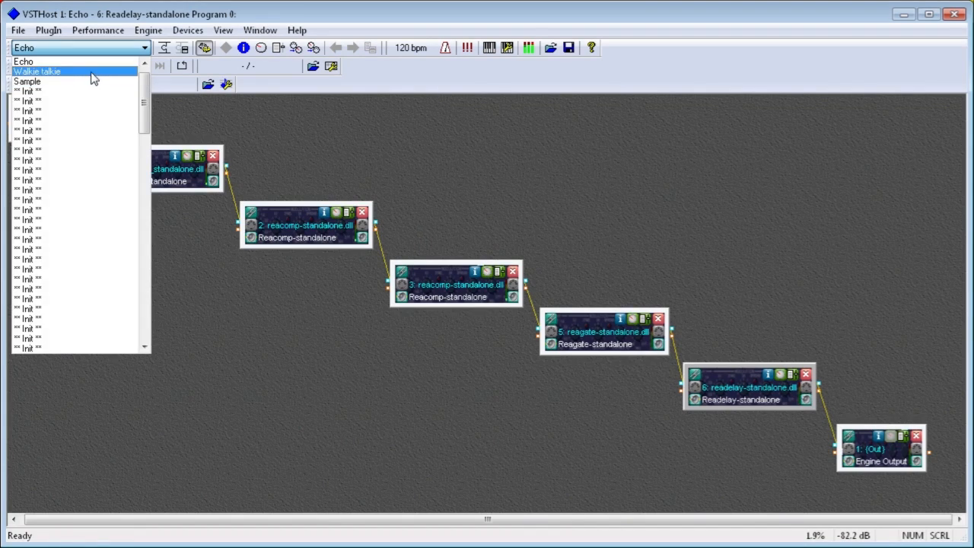
pyautogui.click(91, 68)
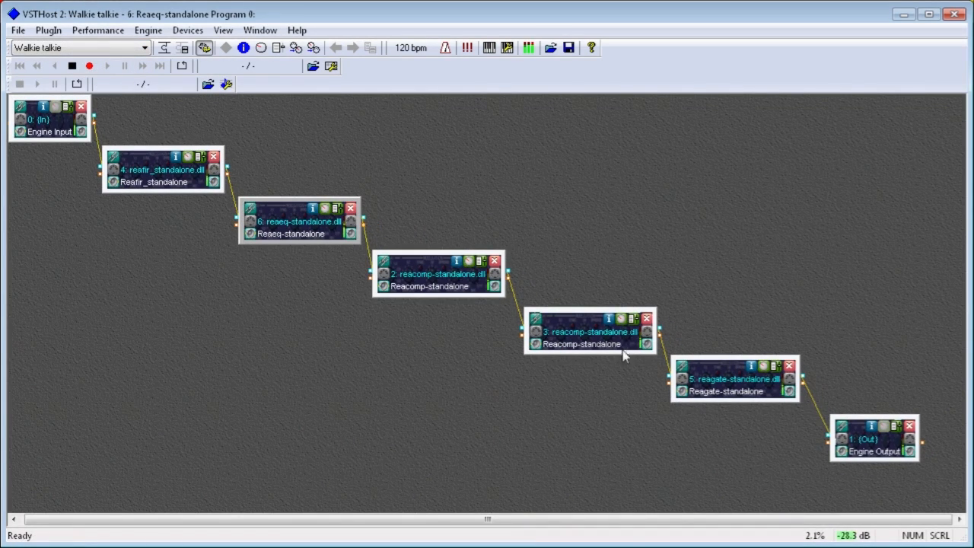
# Examine the Reaeq-standalone equalizer settings in the Walkie talkie chain, close the editor, and load the Stream performance
pyautogui.click(338, 209)
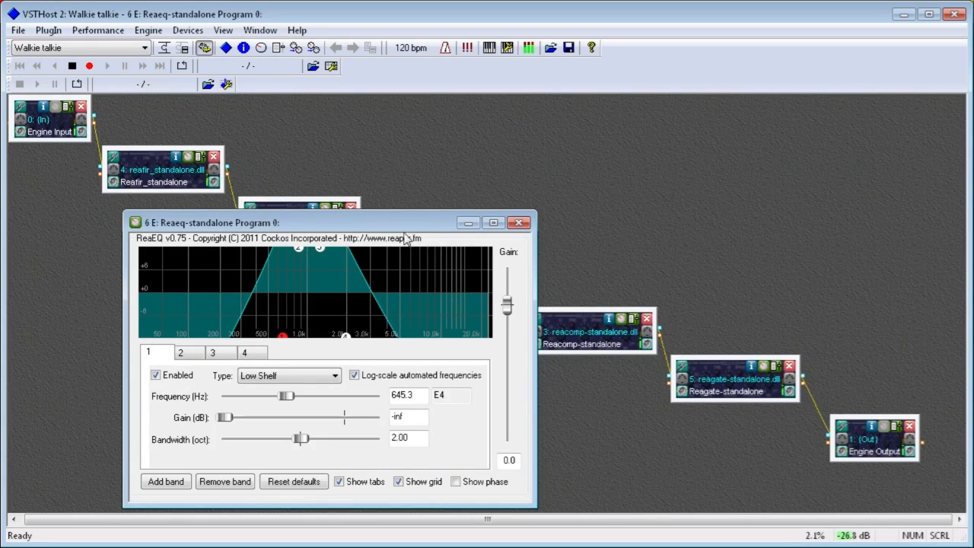
pyautogui.click(517, 223)
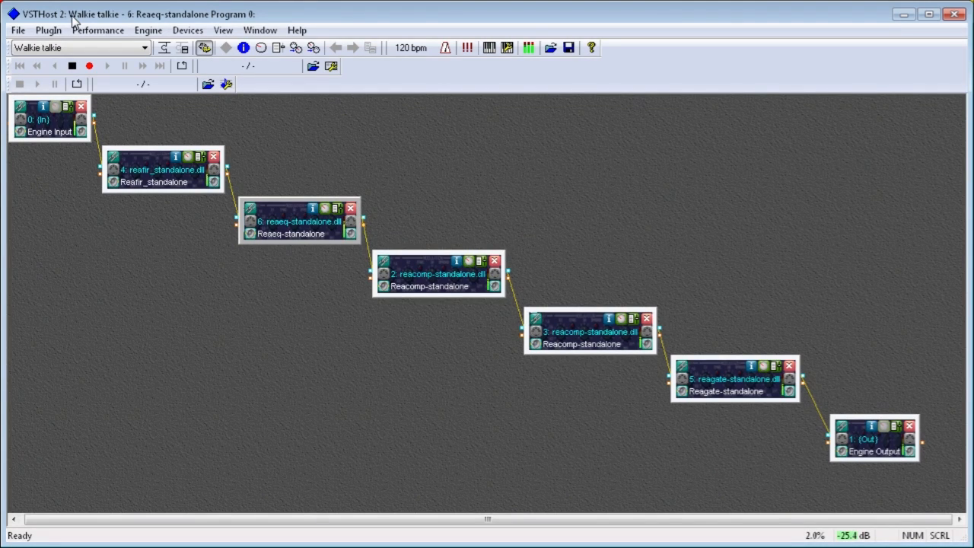
pyautogui.click(145, 47)
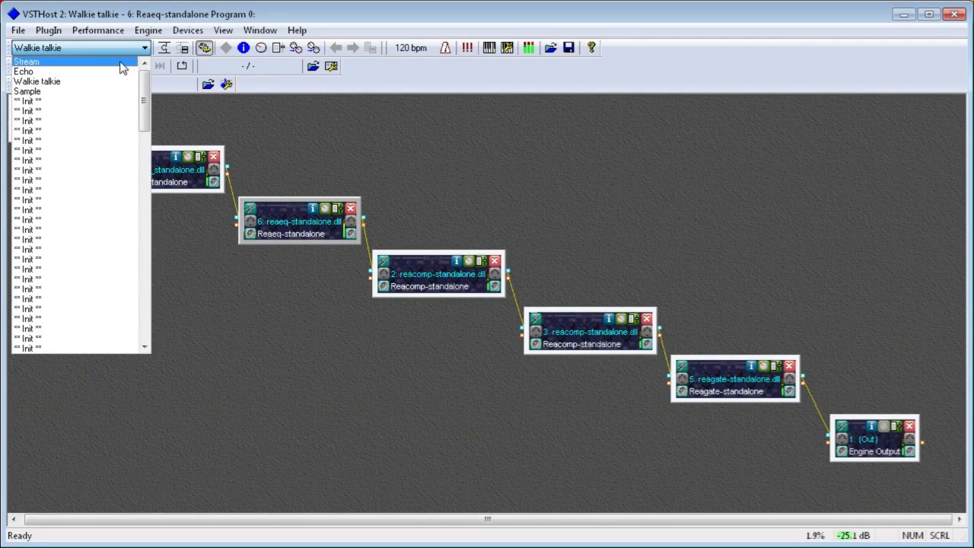
pyautogui.click(121, 63)
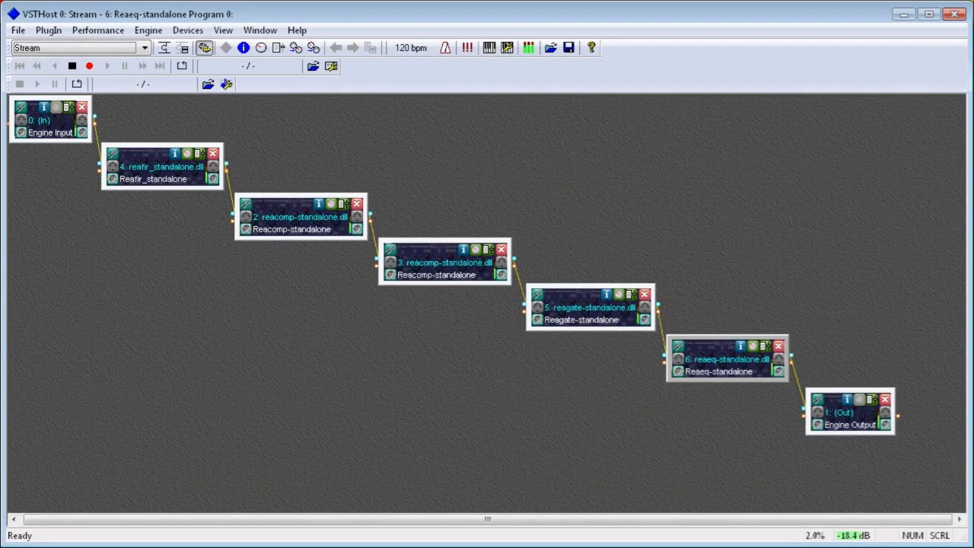
# Load the first unused ** Init ** performance to show the direct connection from Engine Input to Engine Output
pyautogui.click(124, 48)
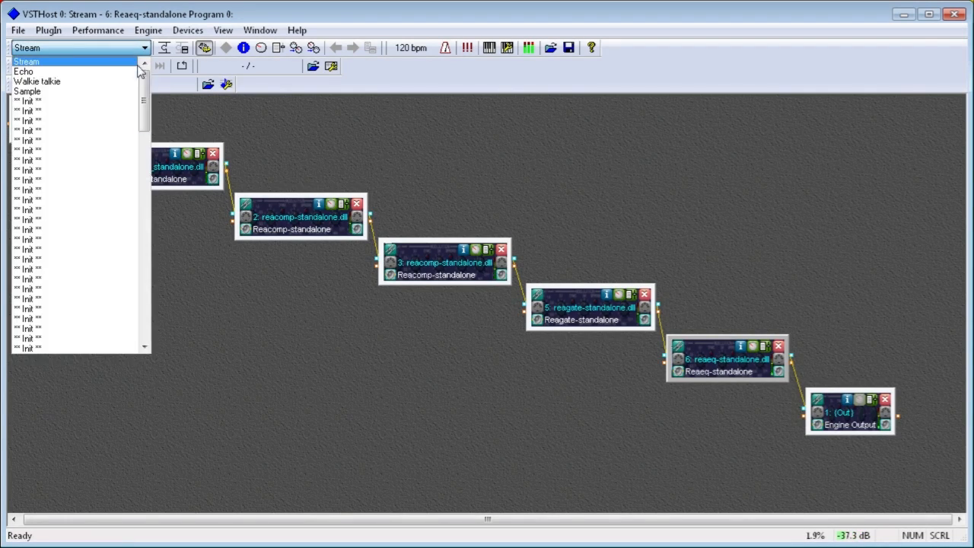
pyautogui.click(103, 103)
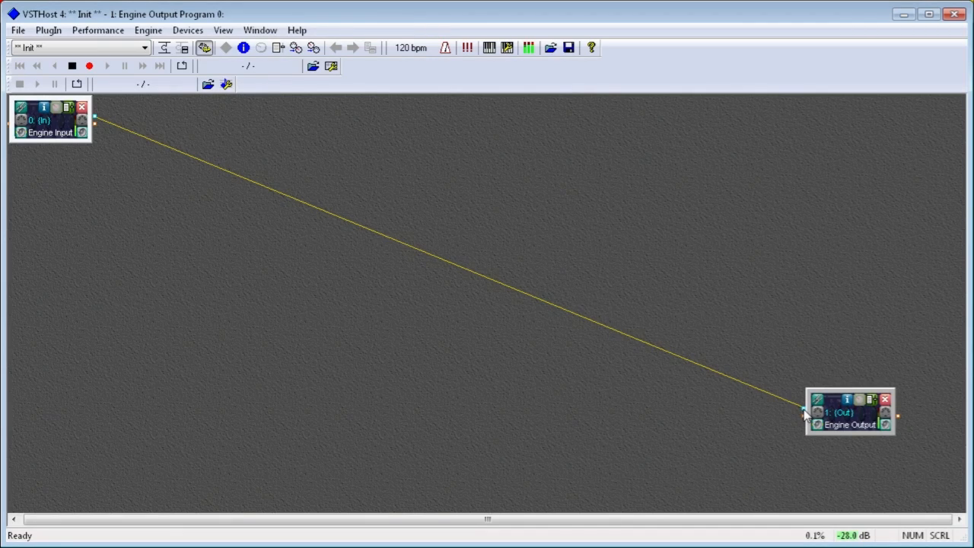
# Switch back to the Stream performance and review the recording devices in the Sound dialog, closing it without changes
pyautogui.click(143, 48)
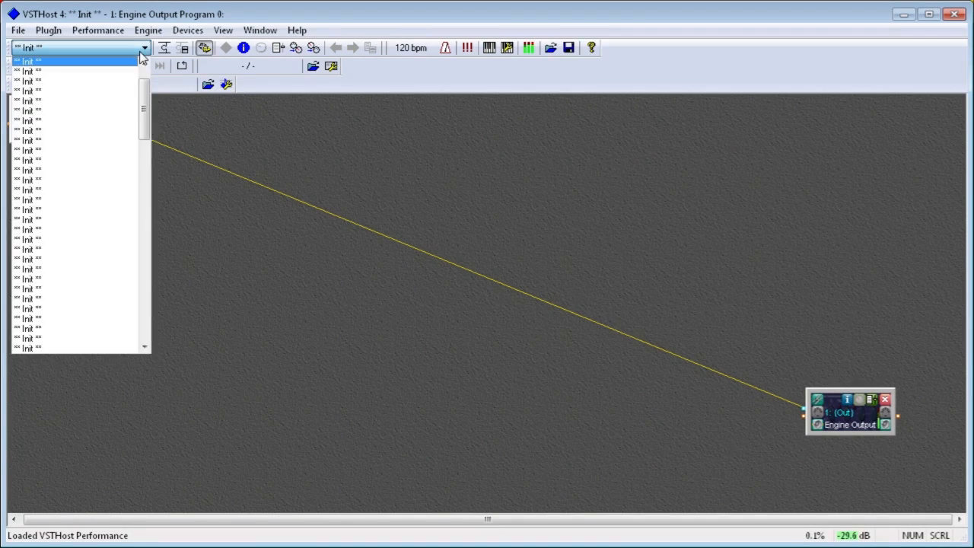
pyautogui.scroll(5, 145, 99)
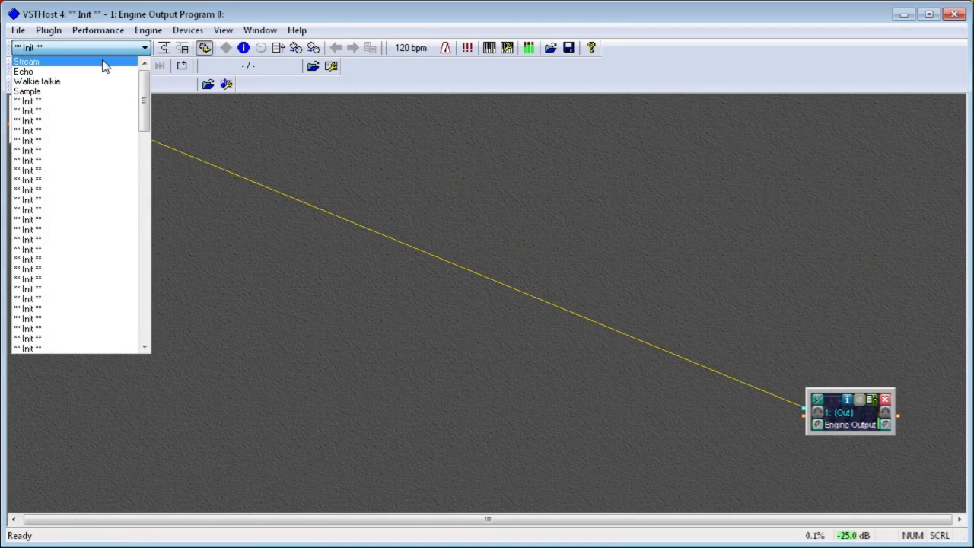
pyautogui.click(103, 62)
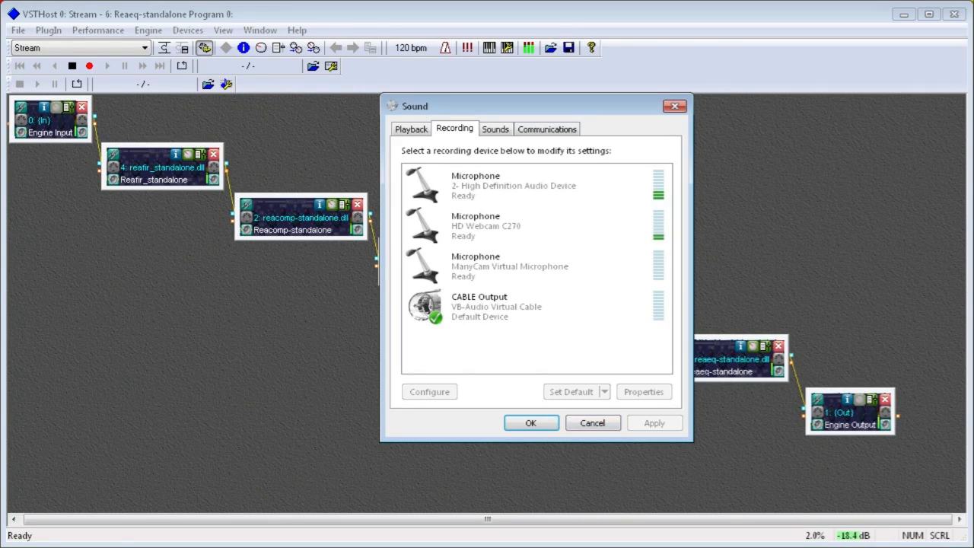
pyautogui.click(598, 423)
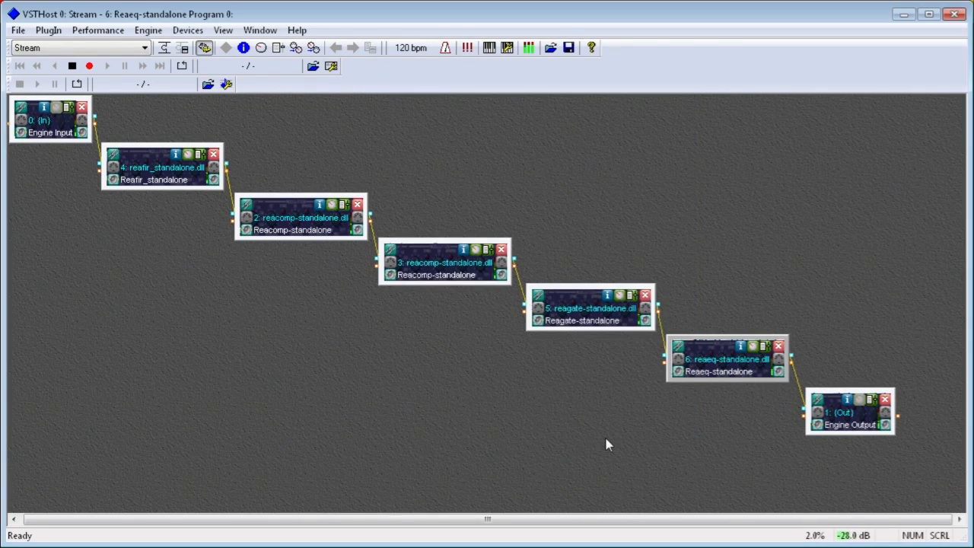